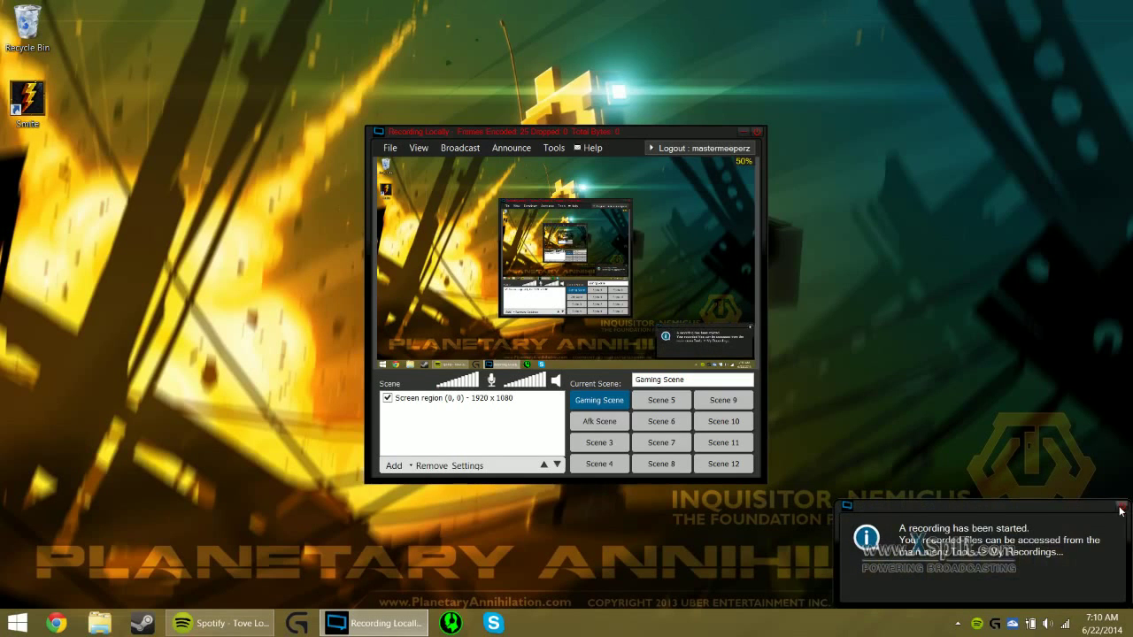
# - Dismiss XSplit's recording-started notice and minimise the XSplit window to reveal the desktop
pyautogui.click(1121, 511)
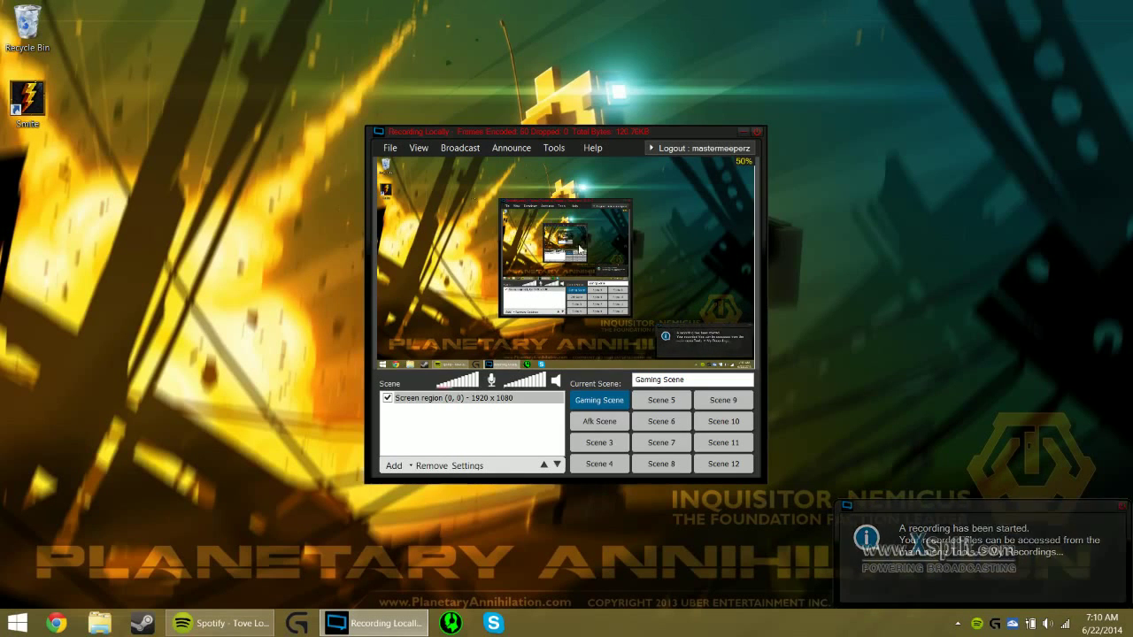
pyautogui.click(744, 132)
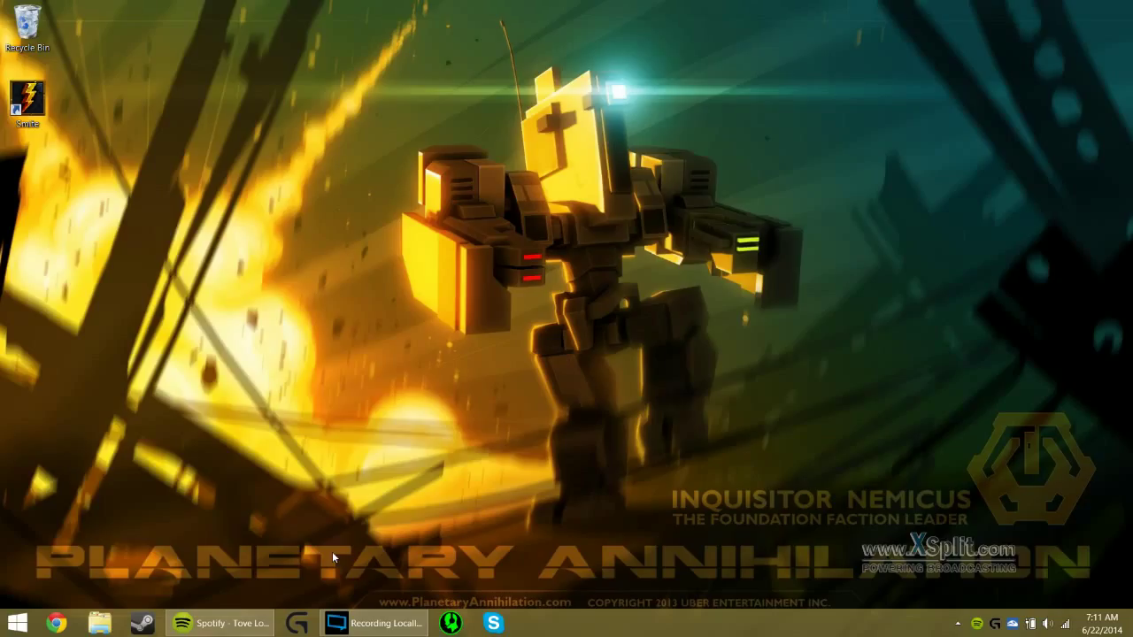
# - Test-launch Smite from the desktop shortcut, close the launcher, and bring up the shortcut's context menu
pyautogui.rightClick(43, 109)
pyautogui.click(68, 77)
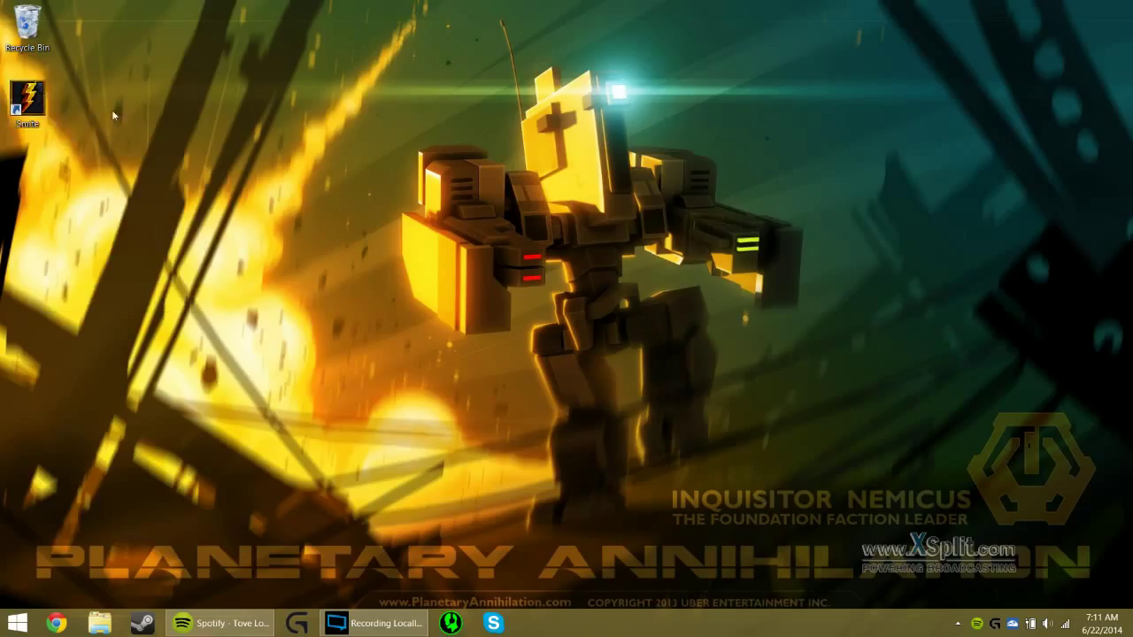
pyautogui.doubleClick(42, 109)
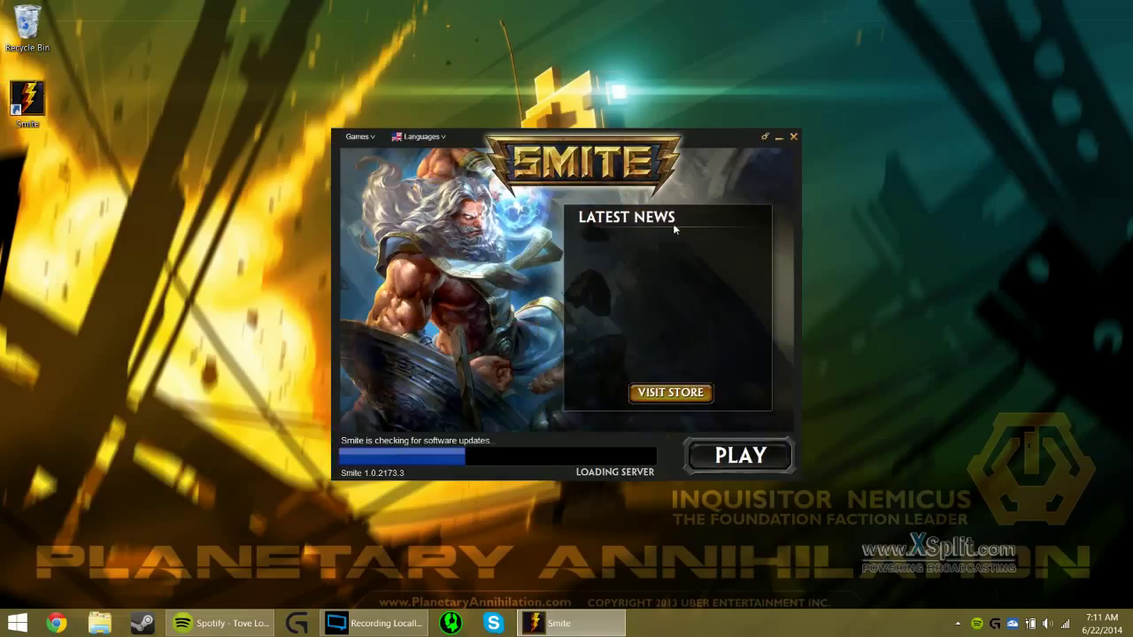
pyautogui.click(795, 139)
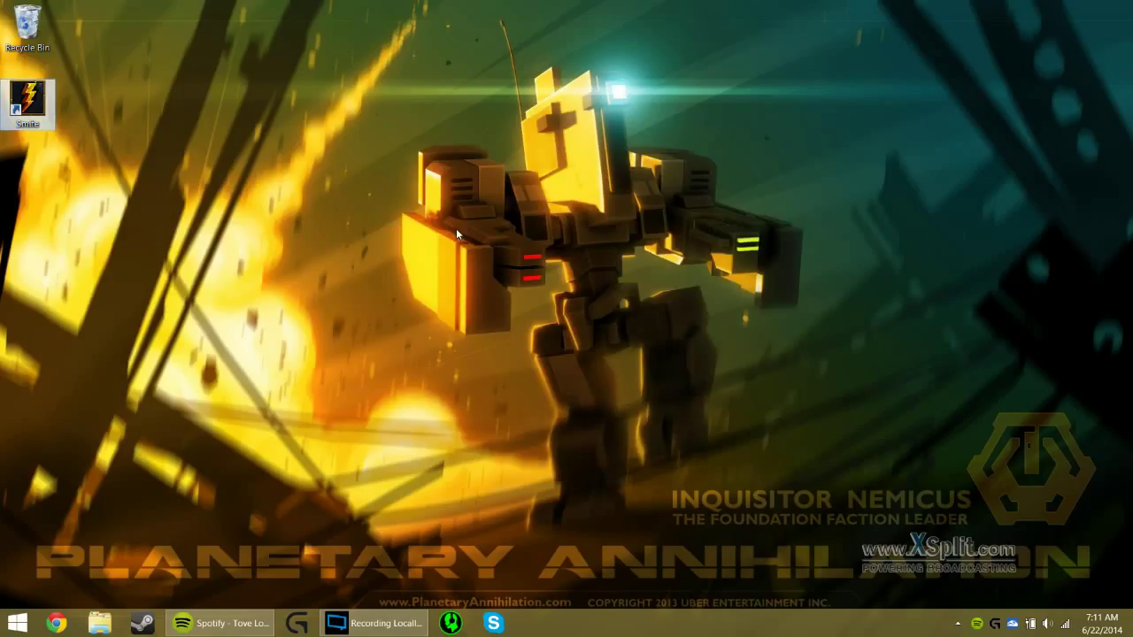
pyautogui.rightClick(42, 109)
# - In the Smite shortcut's properties, select the game=300 product=17 parameters in Target, then close without changes
pyautogui.click(119, 303)
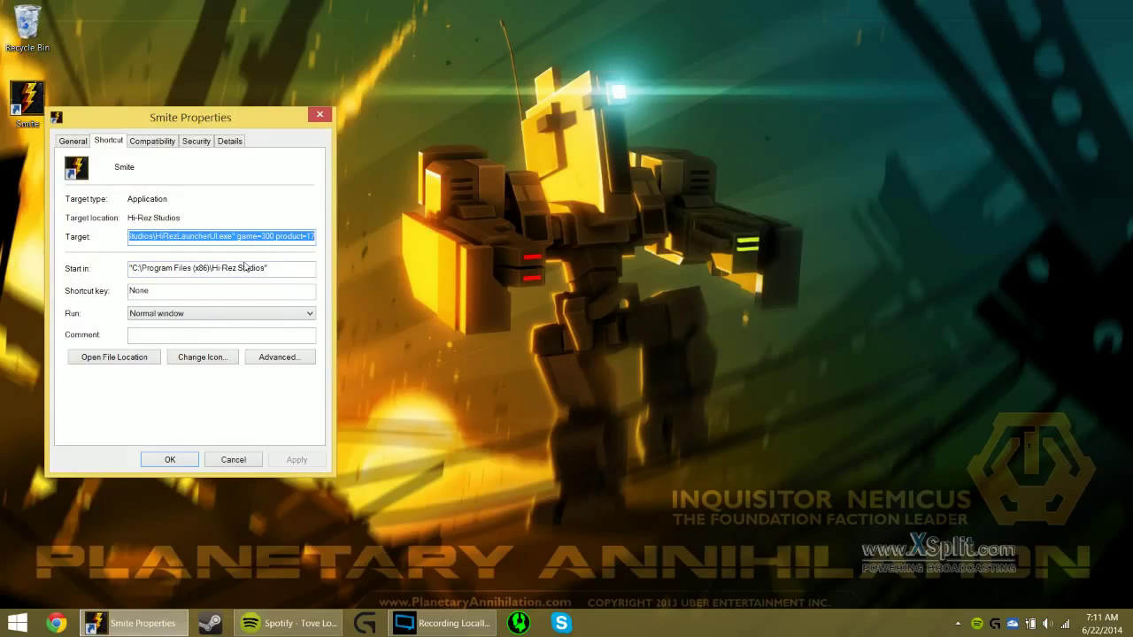
pyautogui.click(235, 236)
pyautogui.hotkey('shift', 'End')
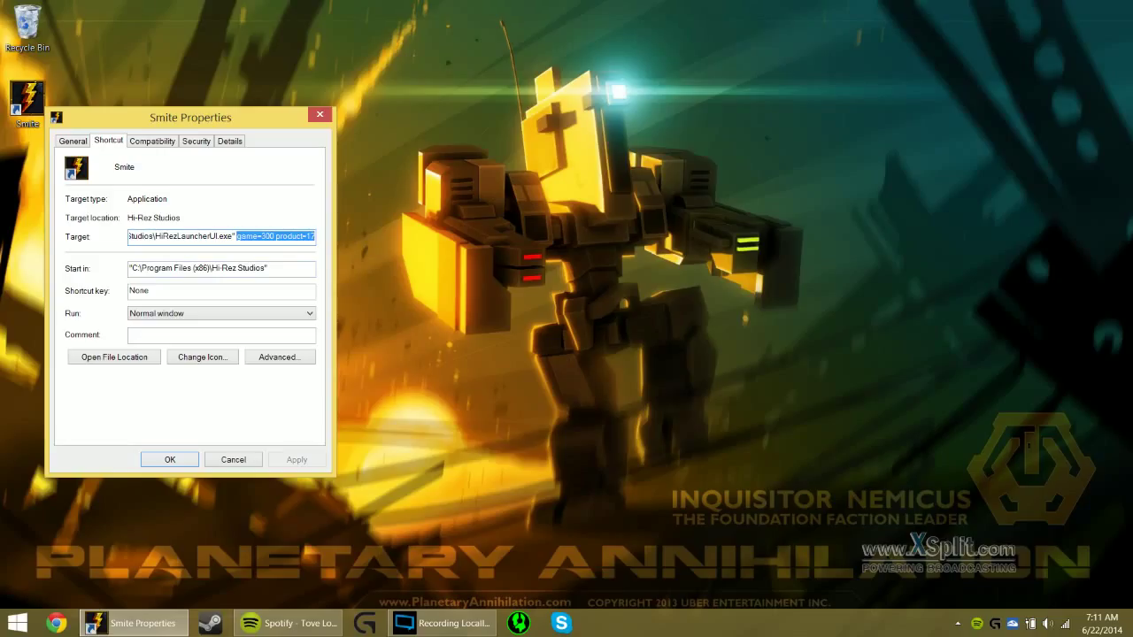
pyautogui.click(274, 237)
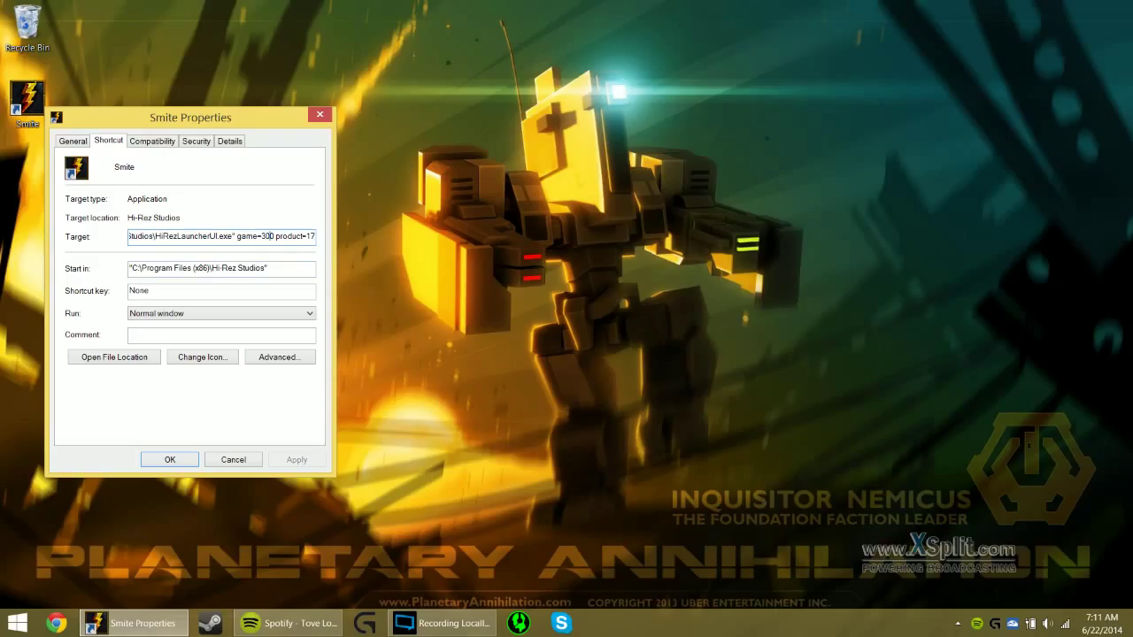
pyautogui.click(320, 116)
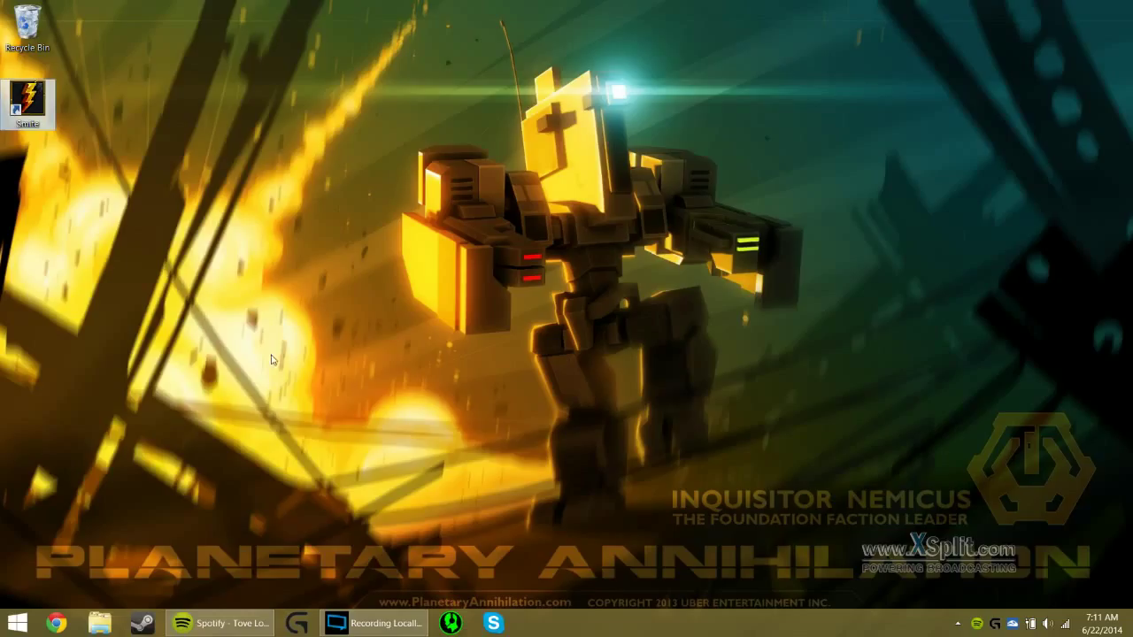
# - Start Steam and delete the old Smite shortcut from the library
pyautogui.click(158, 623)
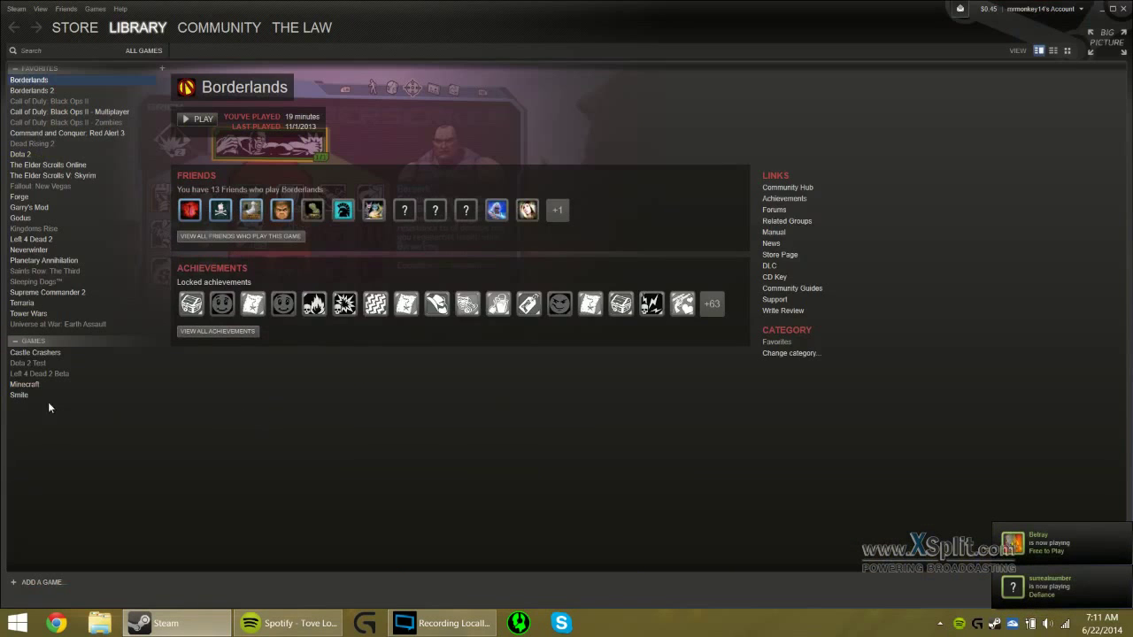
pyautogui.rightClick(37, 396)
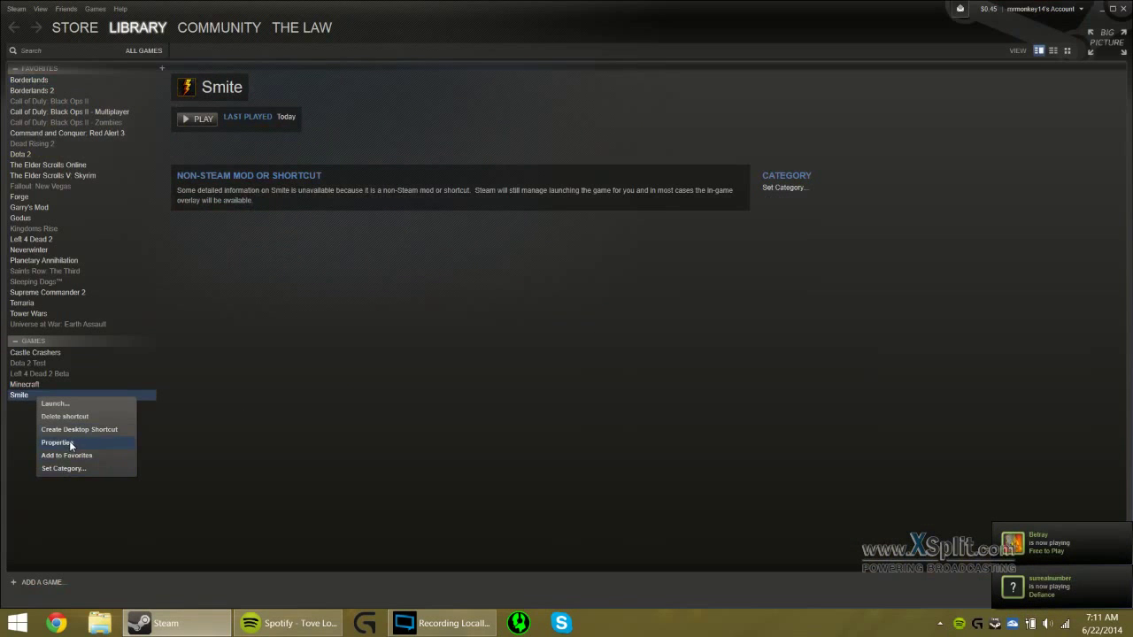
pyautogui.click(65, 416)
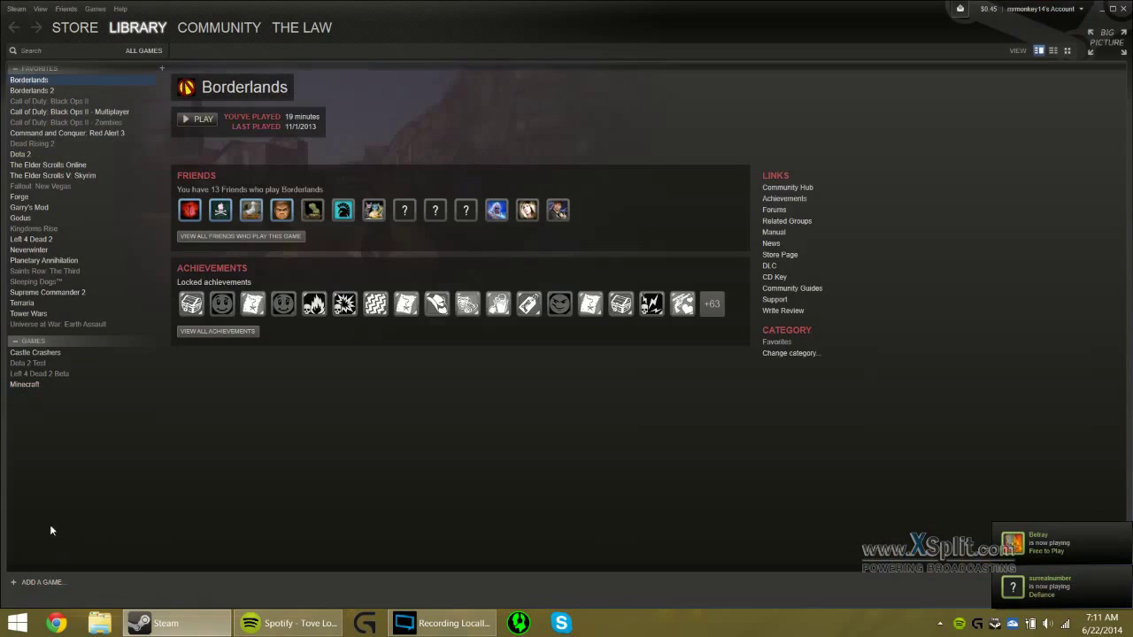
# - Add Smite back to Steam as a non-Steam game from the installed programs list
pyautogui.click(42, 583)
pyautogui.click(44, 542)
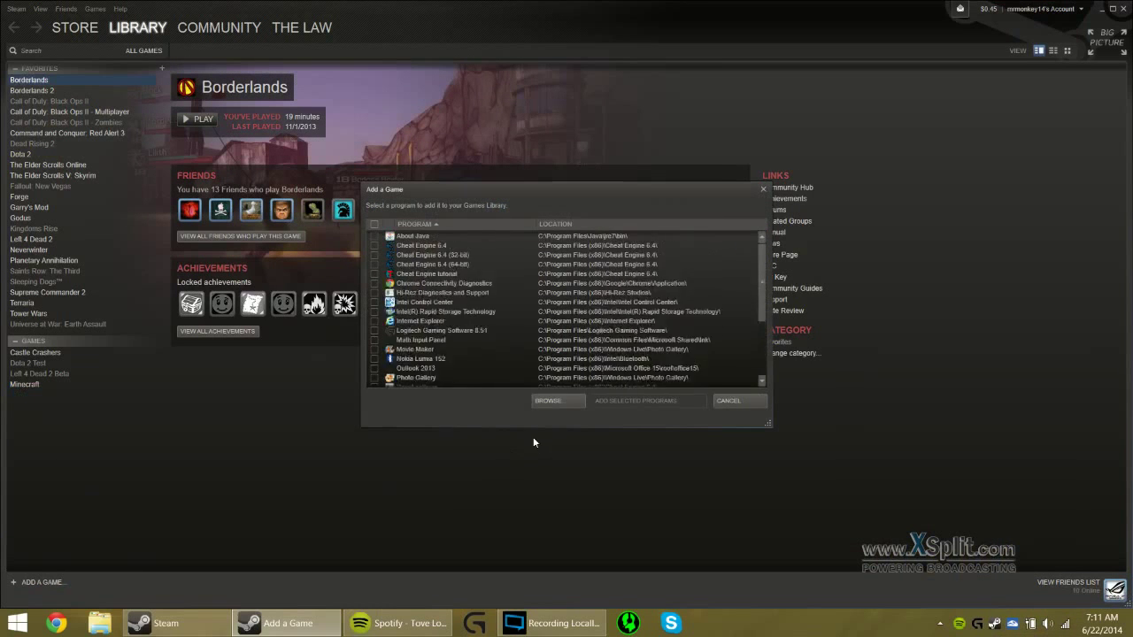
pyautogui.scroll(-12, 473, 375)
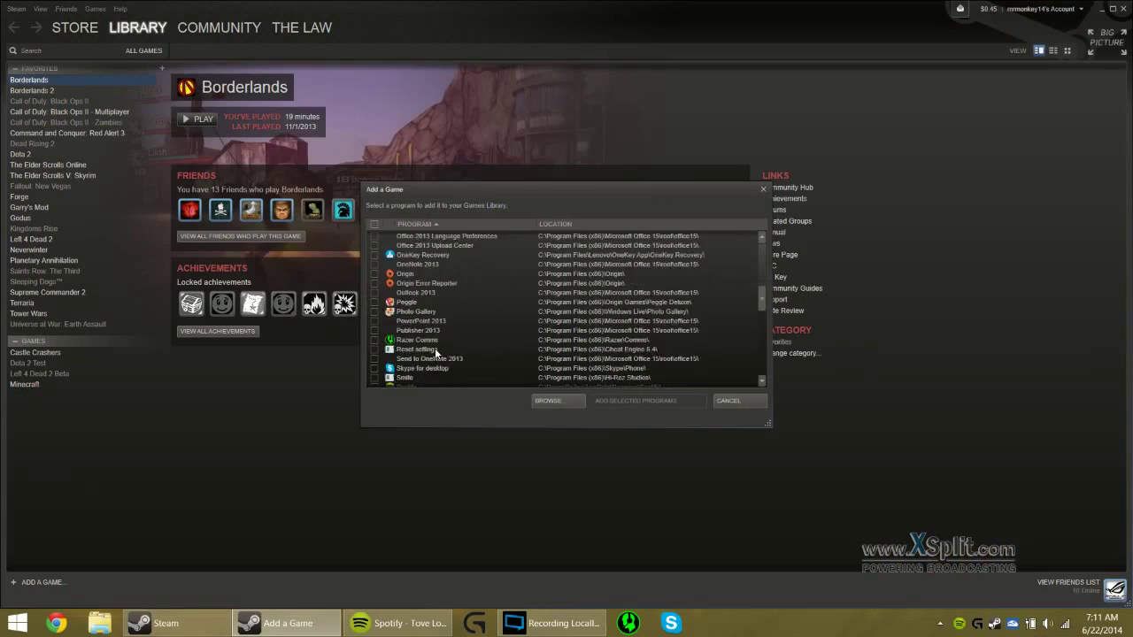
pyautogui.scroll(2, 429, 349)
pyautogui.click(374, 283)
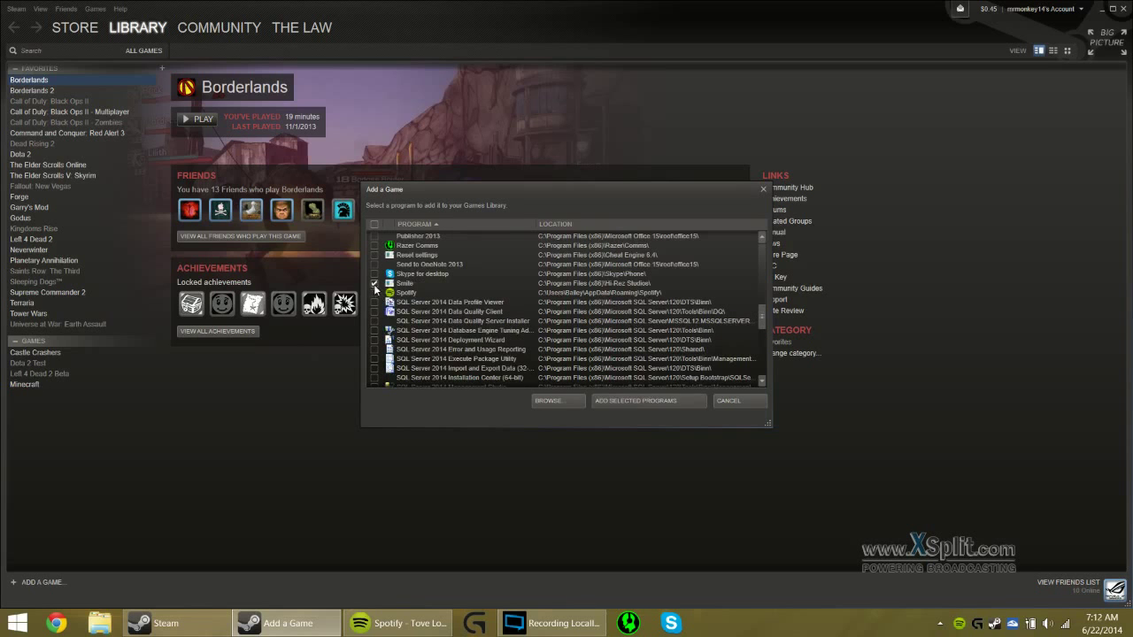
pyautogui.click(625, 401)
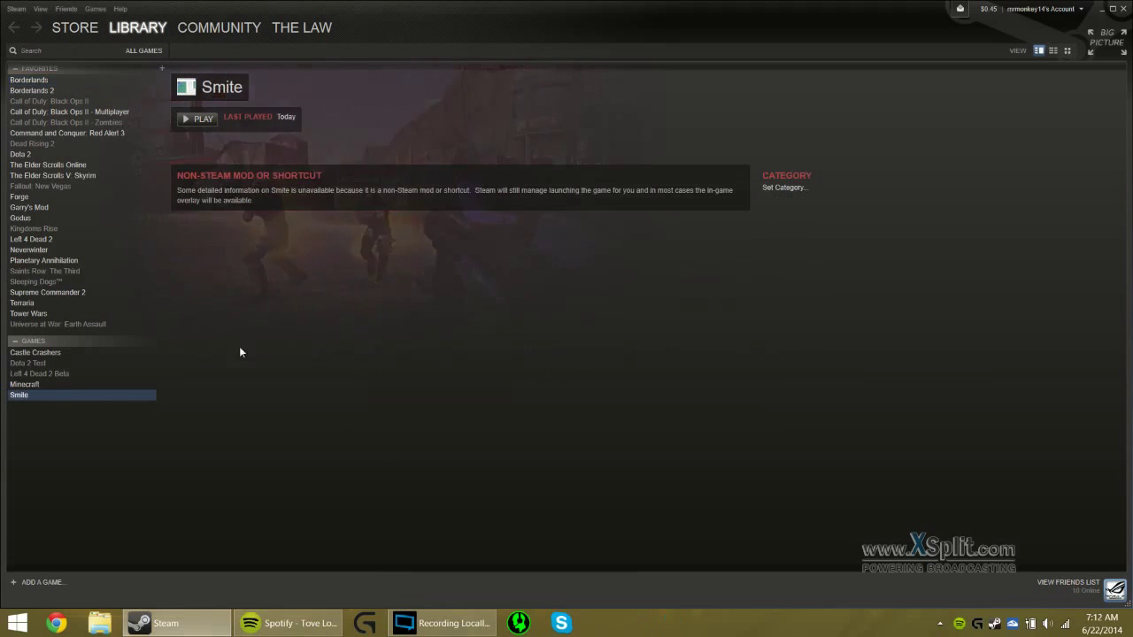
# - Launch Smite from Steam, which opens Tribes Ascend, and dismiss both Hi-Rez notices
pyautogui.click(198, 120)
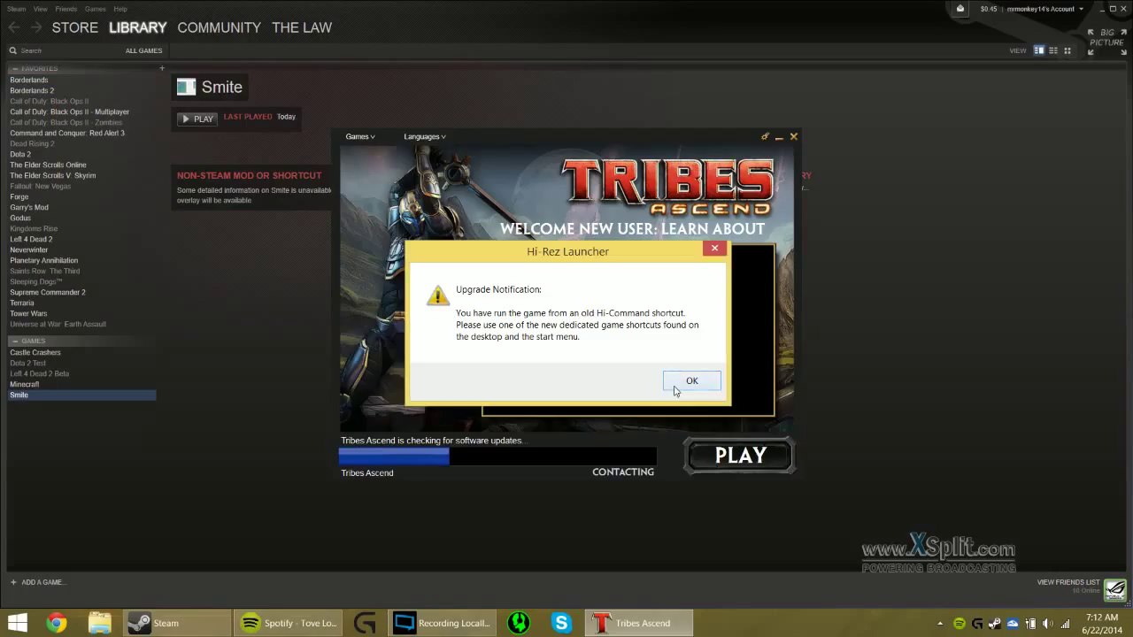
pyautogui.click(675, 386)
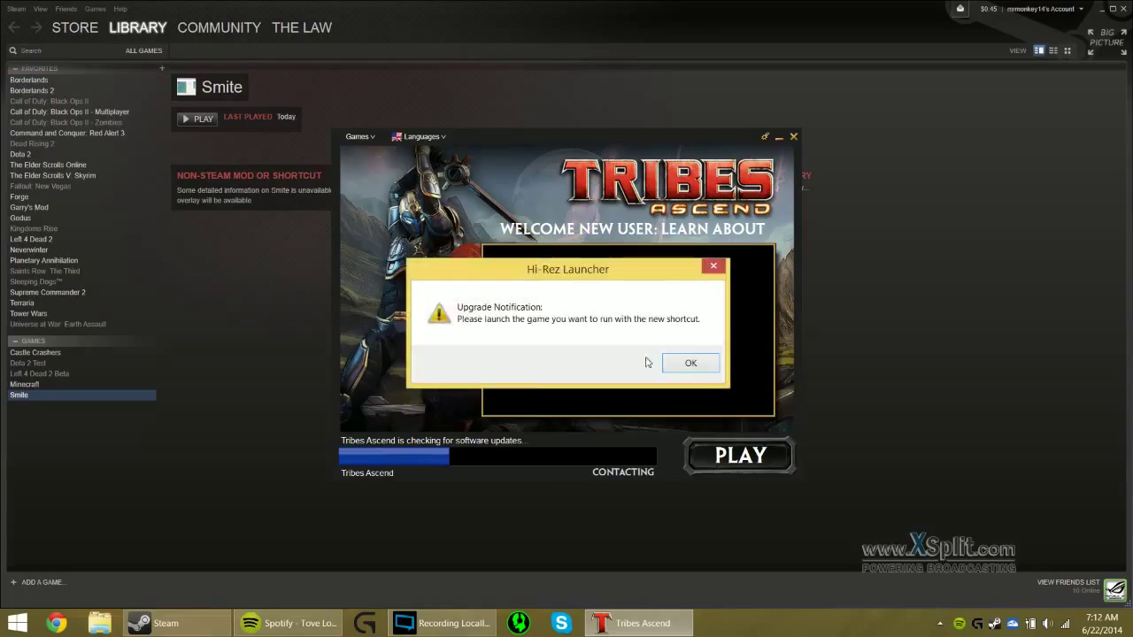
pyautogui.click(691, 364)
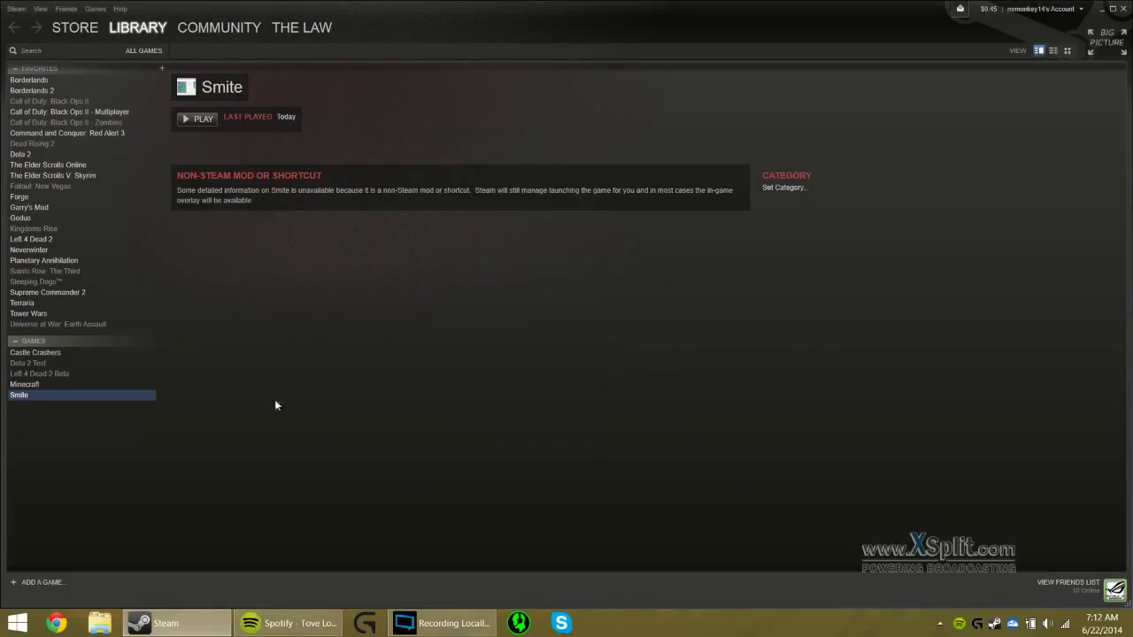
# - Append game=300 product=17 to the Steam Smite shortcut's Target and close Properties
pyautogui.rightClick(78, 397)
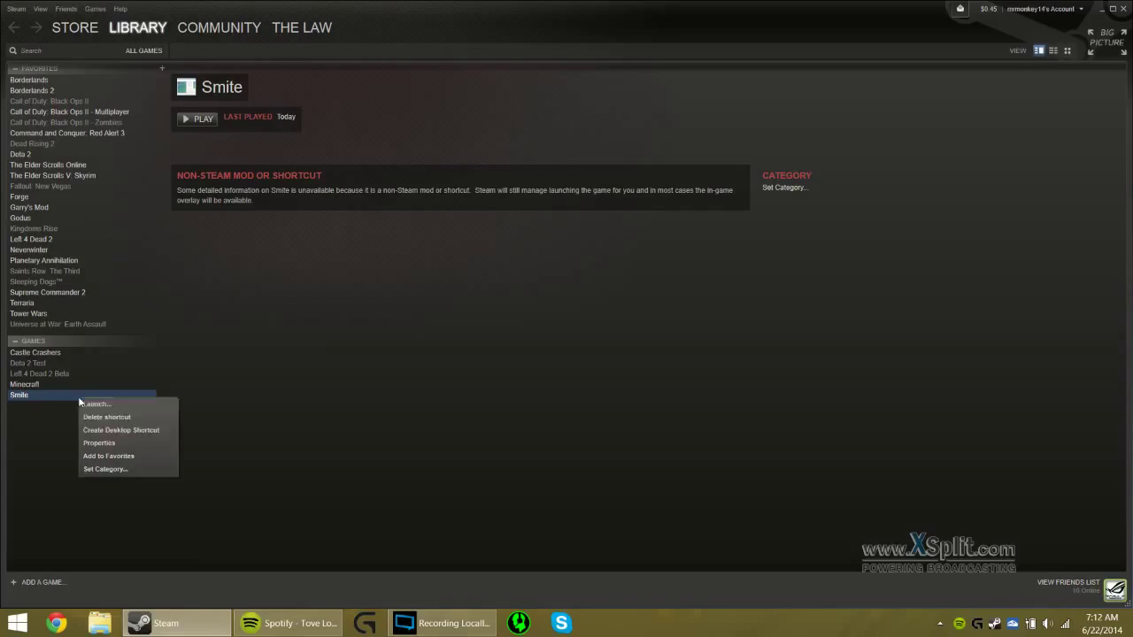
pyautogui.click(108, 444)
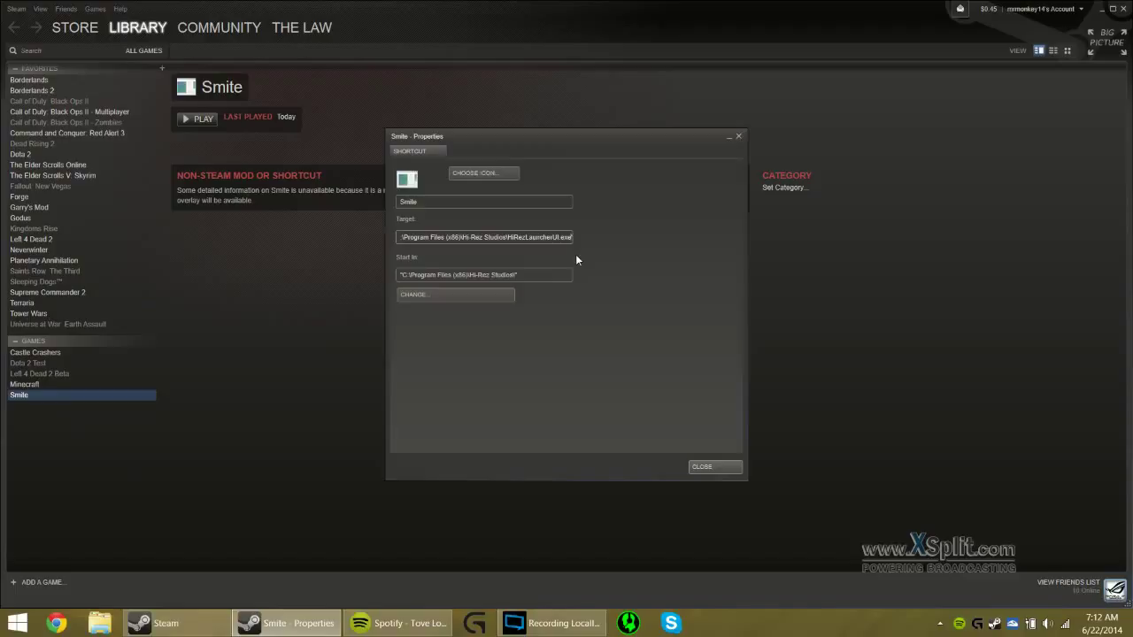
pyautogui.write('game=300 product=17')
pyautogui.click(696, 467)
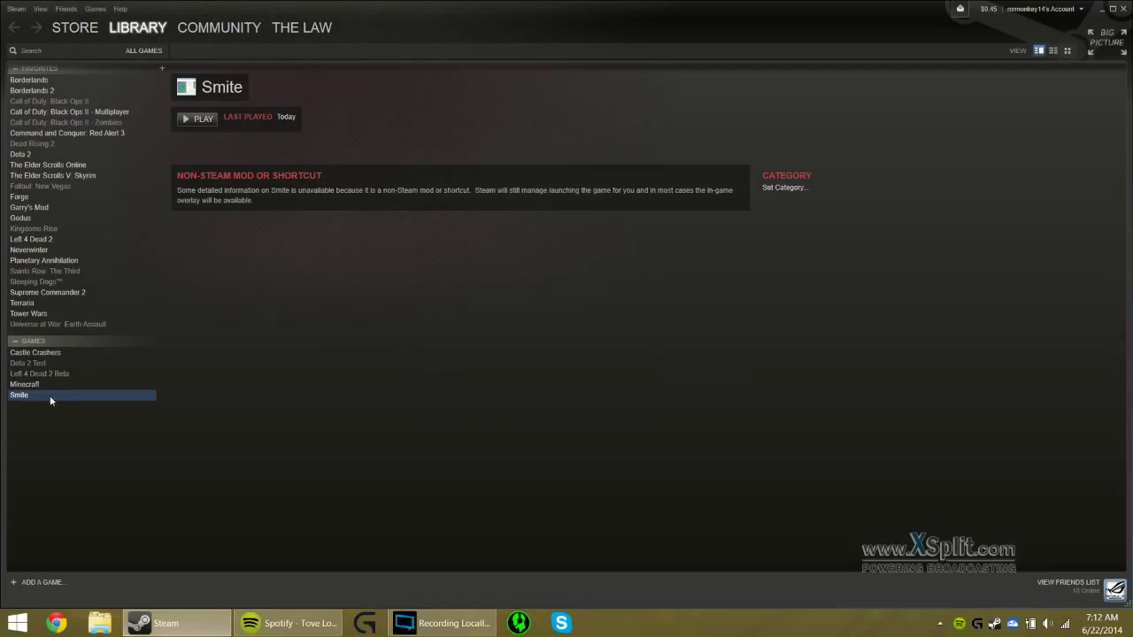
# - Open Choose Icon for the Smite entry and browse to the user's home folder on C:
pyautogui.rightClick(50, 398)
pyautogui.click(92, 440)
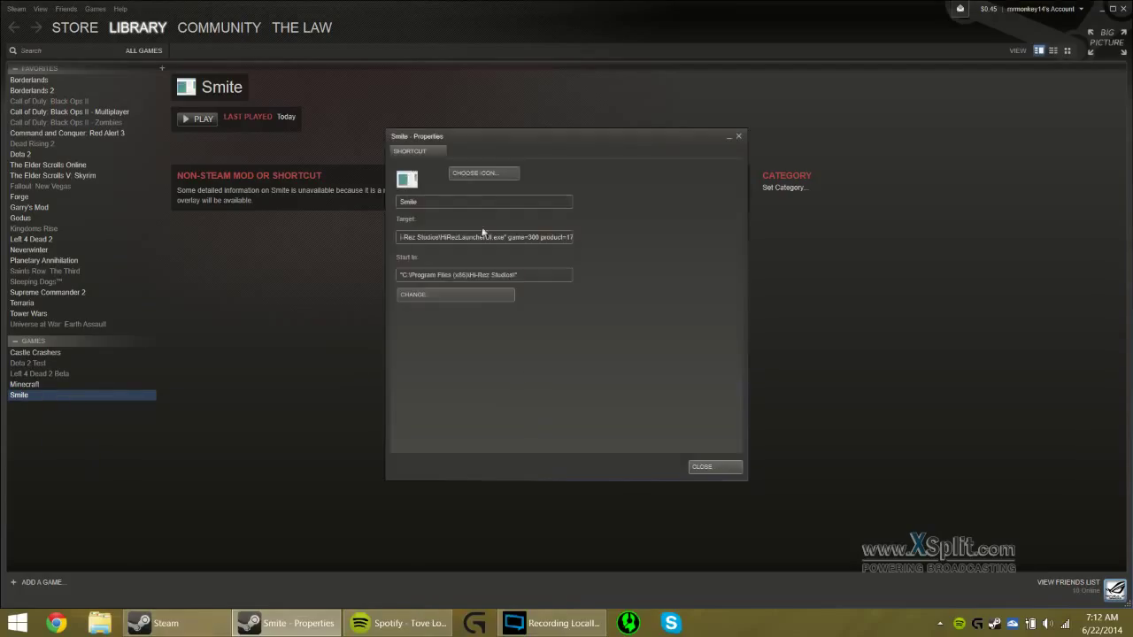
pyautogui.click(472, 172)
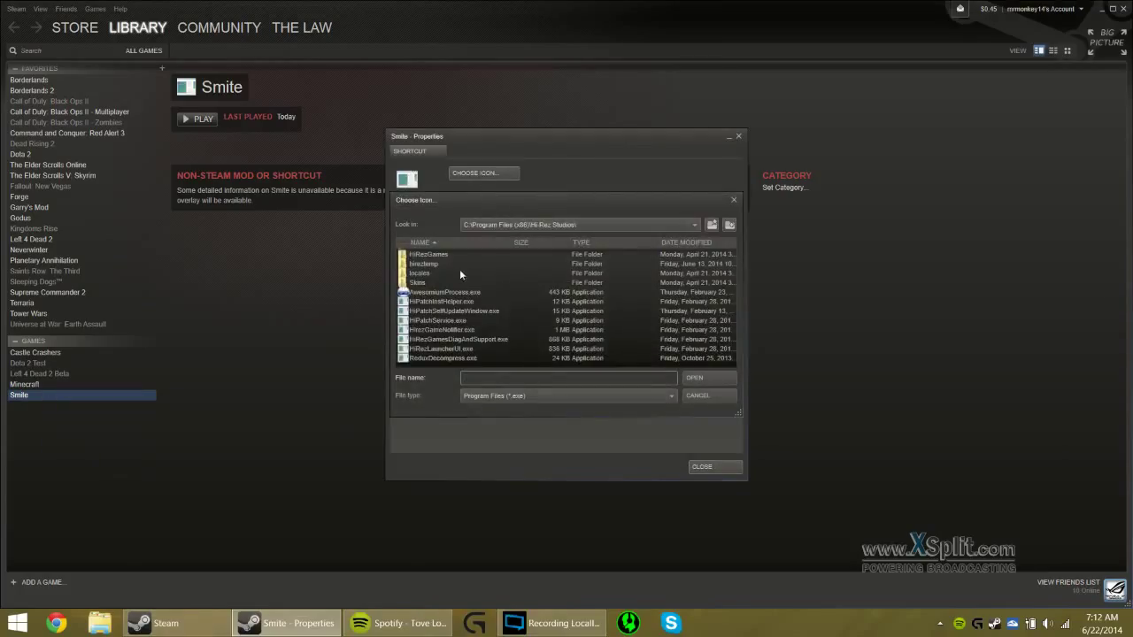
pyautogui.click(712, 227)
pyautogui.click(689, 223)
pyautogui.click(508, 250)
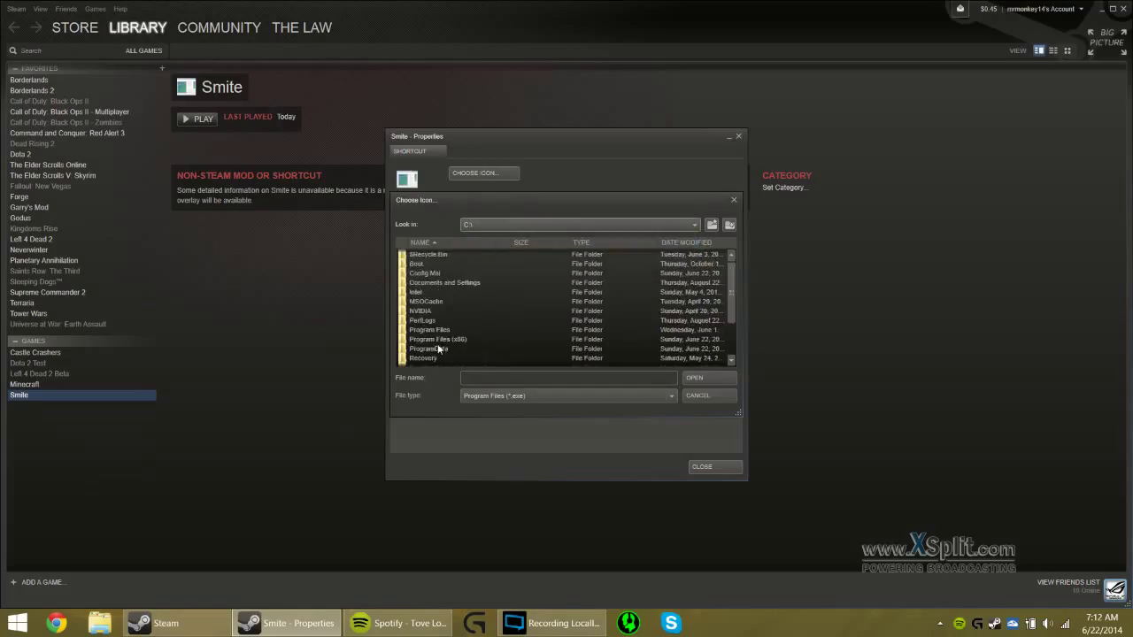
pyautogui.scroll(-3, 438, 349)
pyautogui.doubleClick(437, 343)
pyautogui.doubleClick(429, 273)
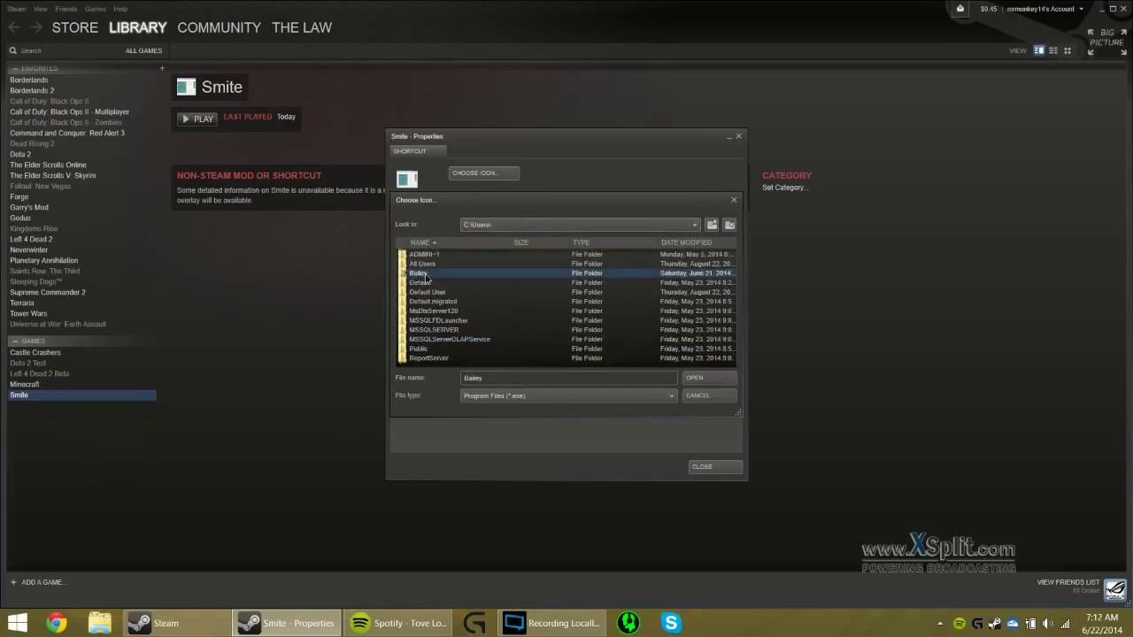
# - Browse into OneDrive\Games\Smite, show All Files, and pick the Smite logo PNG as the icon
pyautogui.scroll(-3, 446, 337)
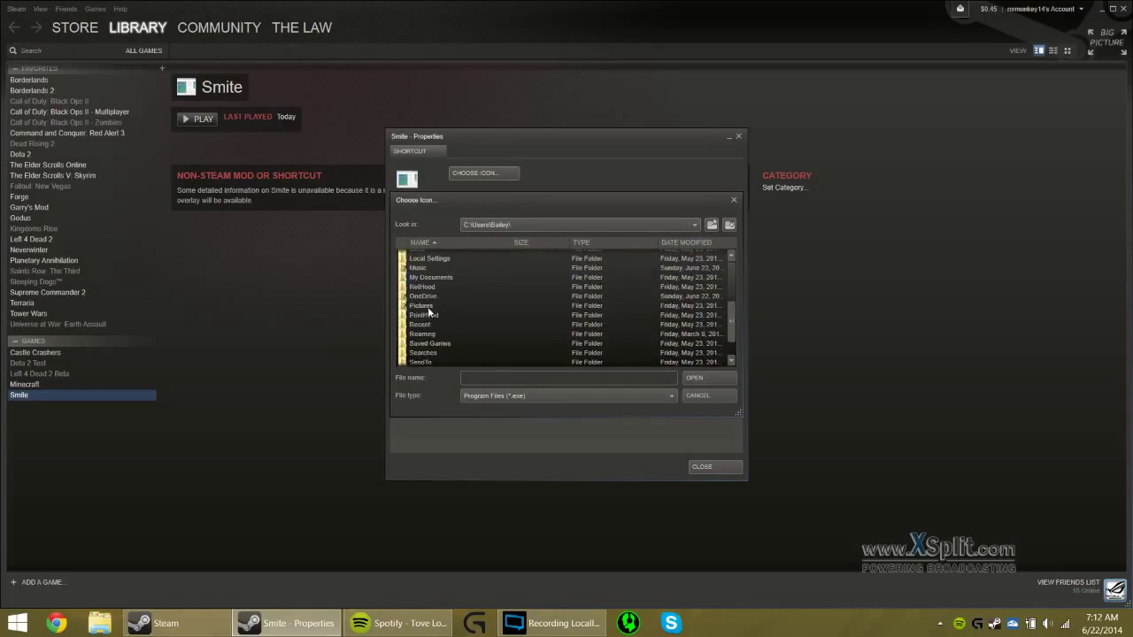
pyautogui.doubleClick(427, 296)
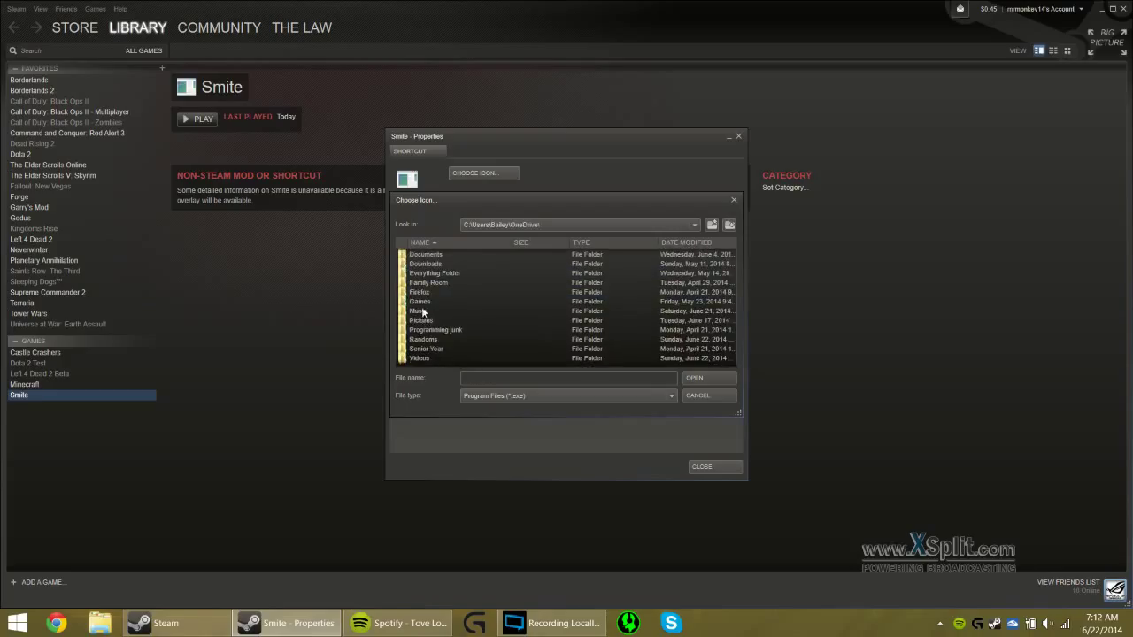
pyautogui.doubleClick(420, 301)
pyautogui.scroll(-3, 425, 319)
pyautogui.doubleClick(417, 325)
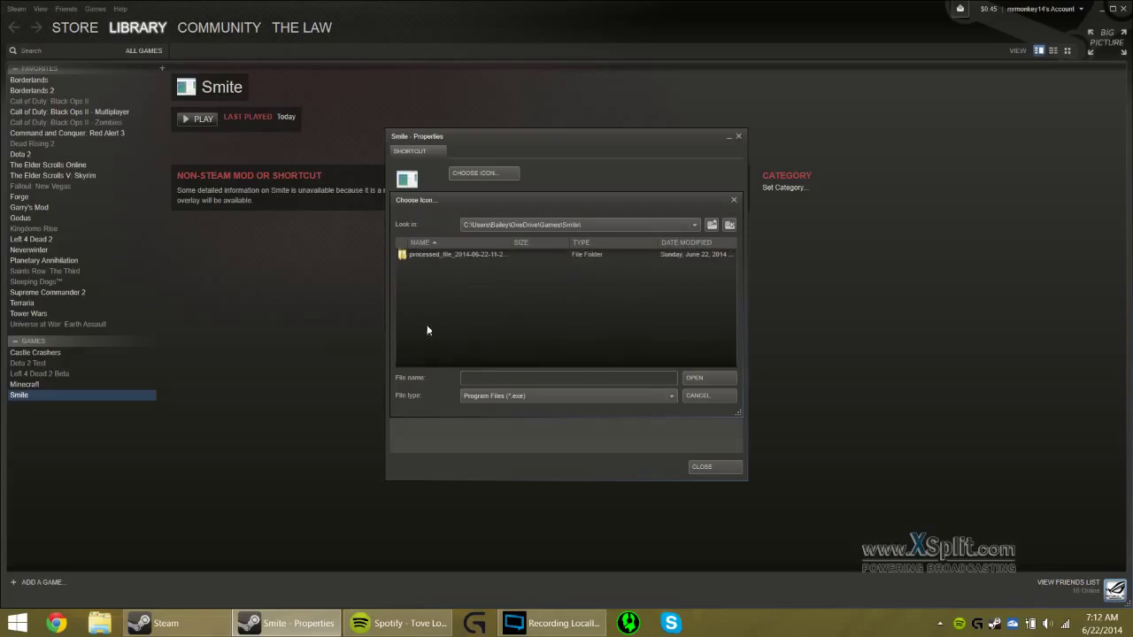
pyautogui.click(501, 396)
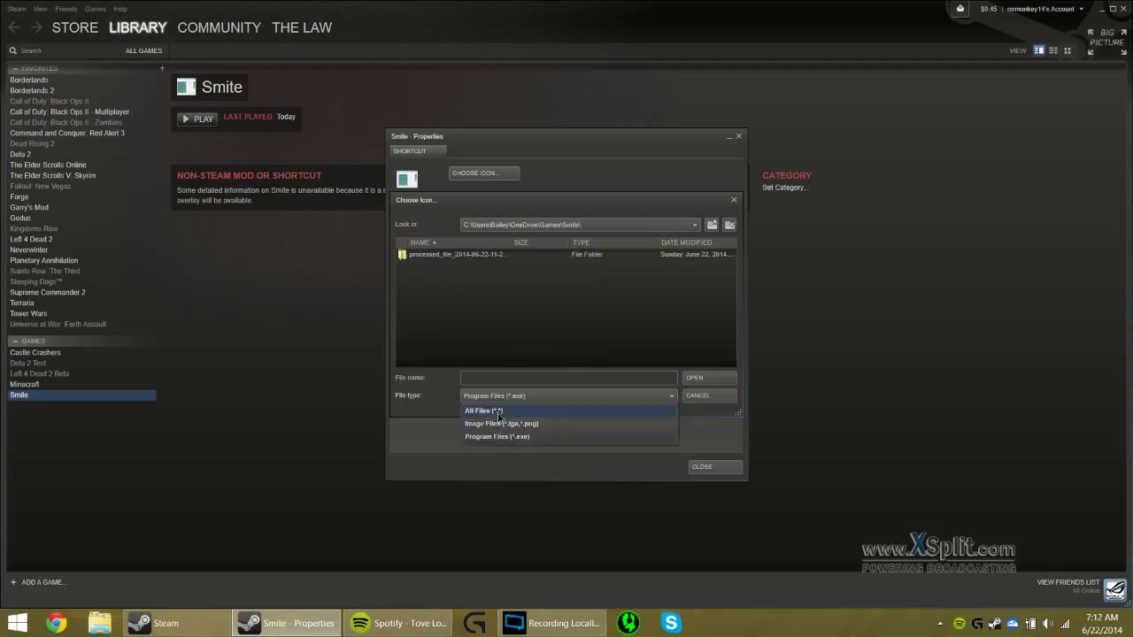
pyautogui.click(496, 409)
pyautogui.doubleClick(443, 349)
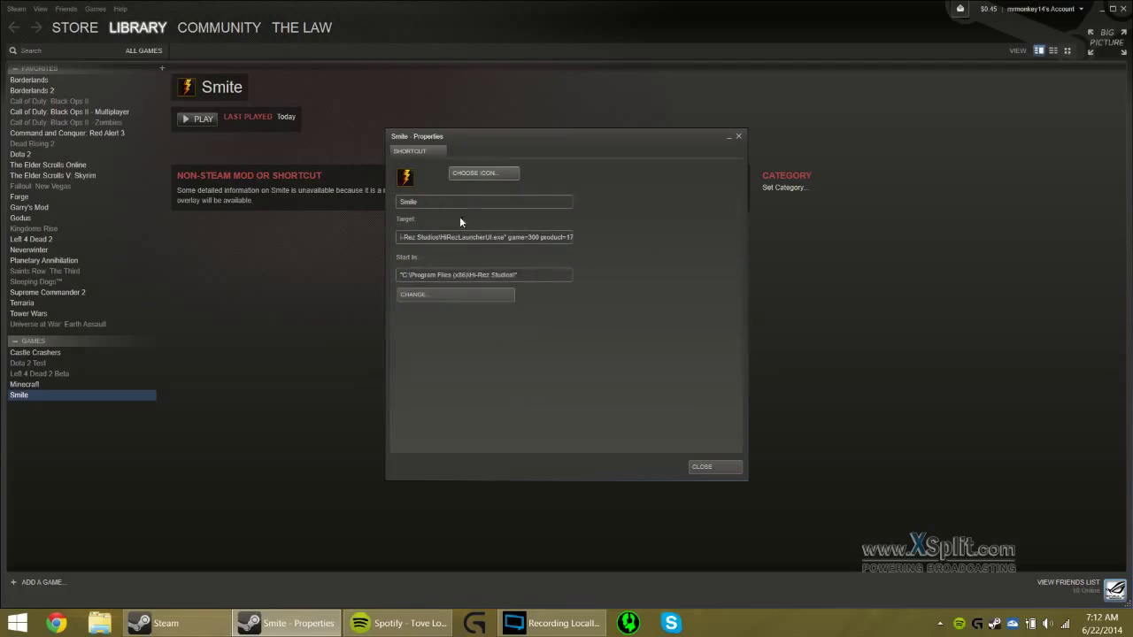
pyautogui.click(709, 465)
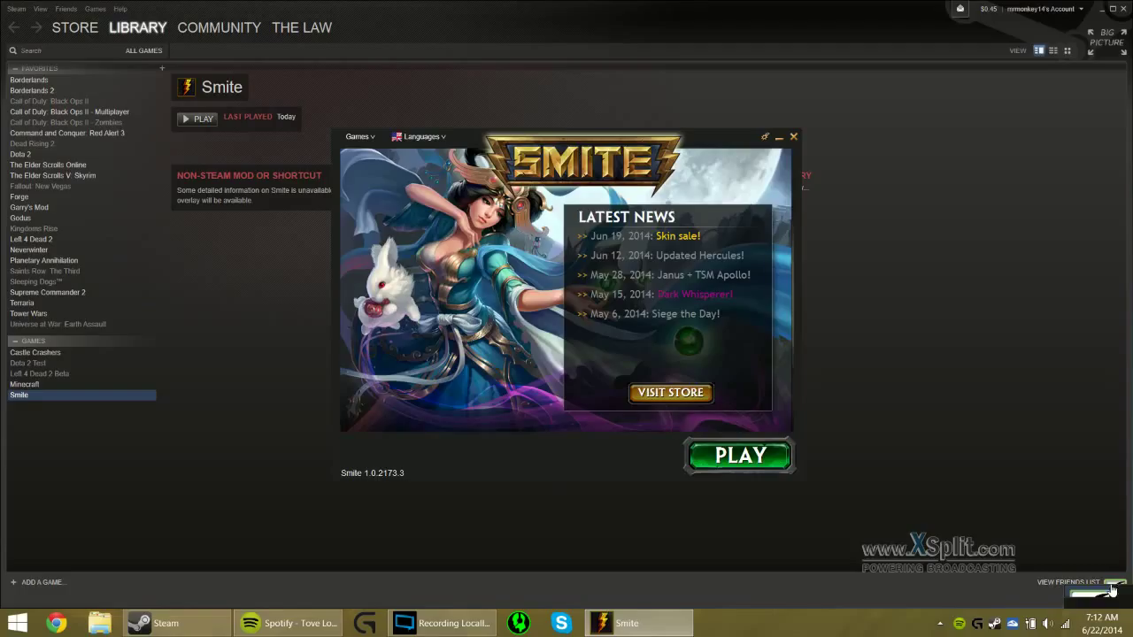
# - Run Smite from Steam through to its login screen, then quit the game with Escape
pyautogui.moveTo(1115, 590)
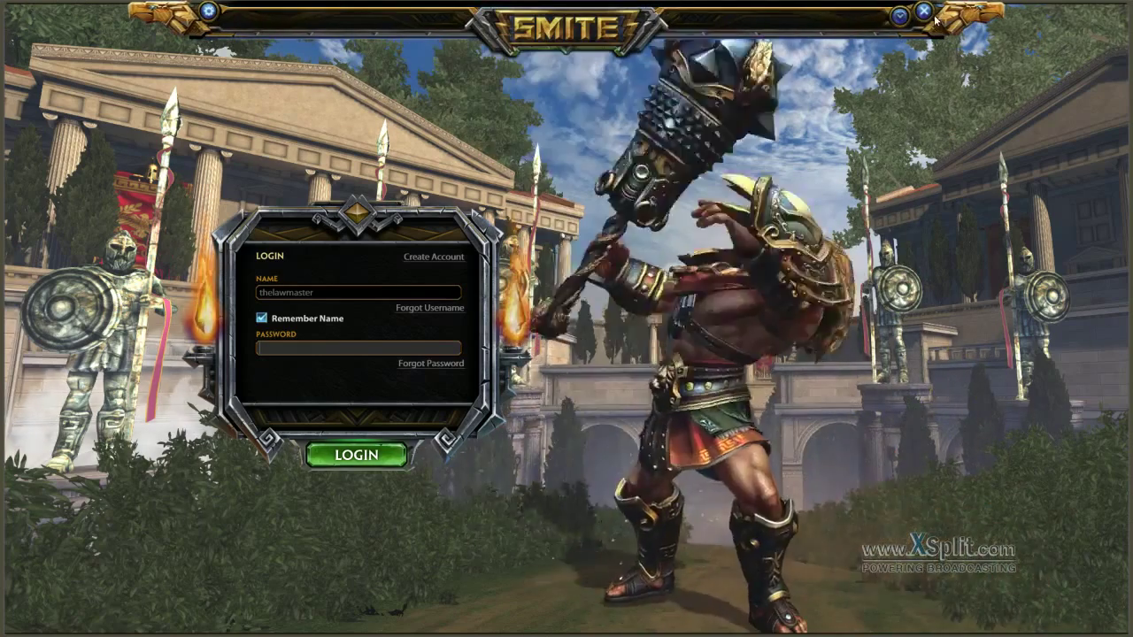
pyautogui.press('Escape')
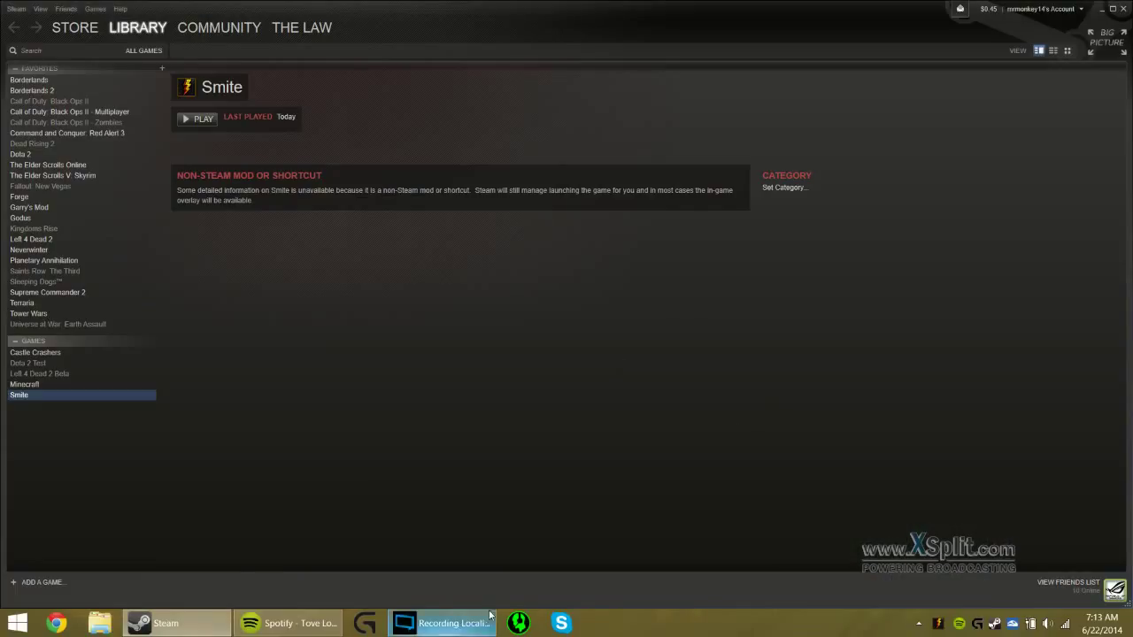
# - Exit Steam from its taskbar menu and move the Razer Comms login window left
pyautogui.rightClick(203, 625)
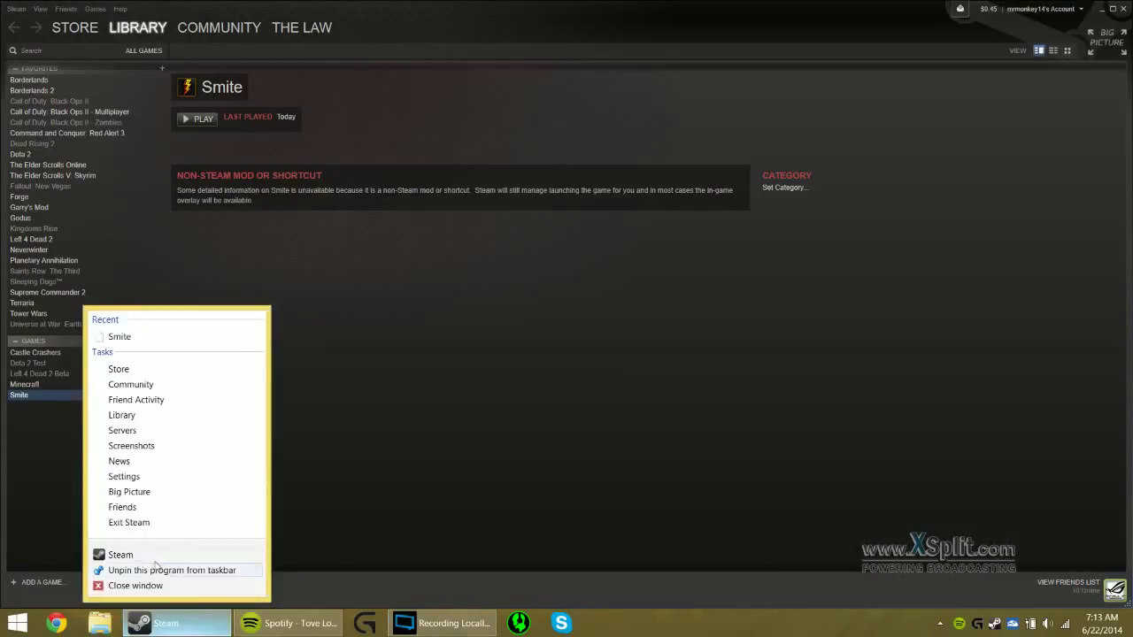
pyautogui.click(149, 527)
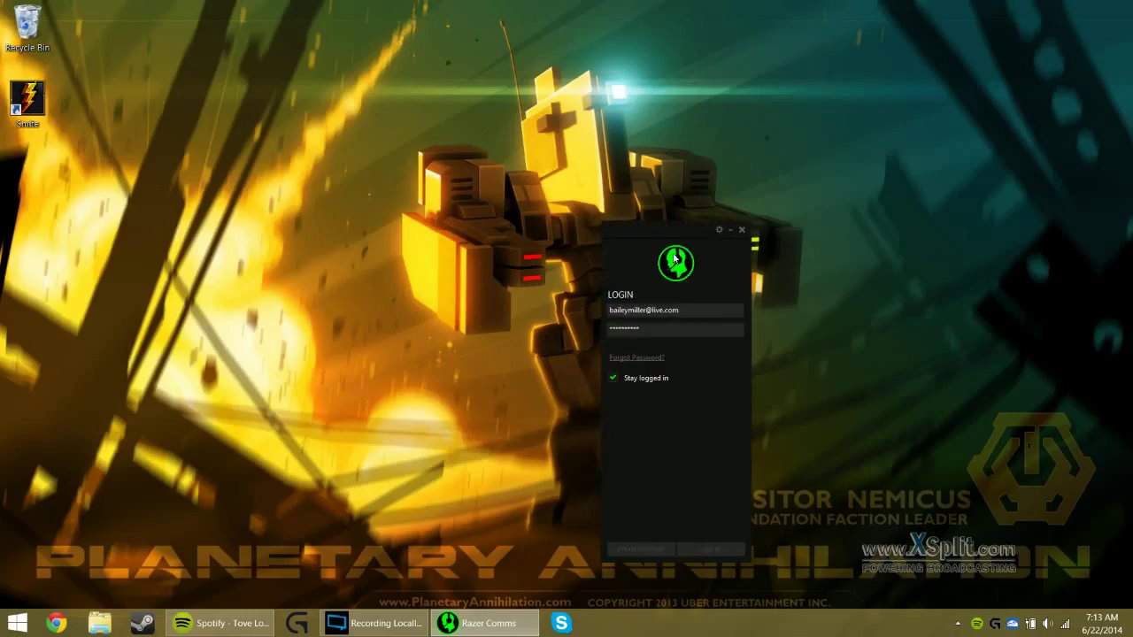
pyautogui.moveTo(675, 235); pyautogui.dragTo(402, 147)
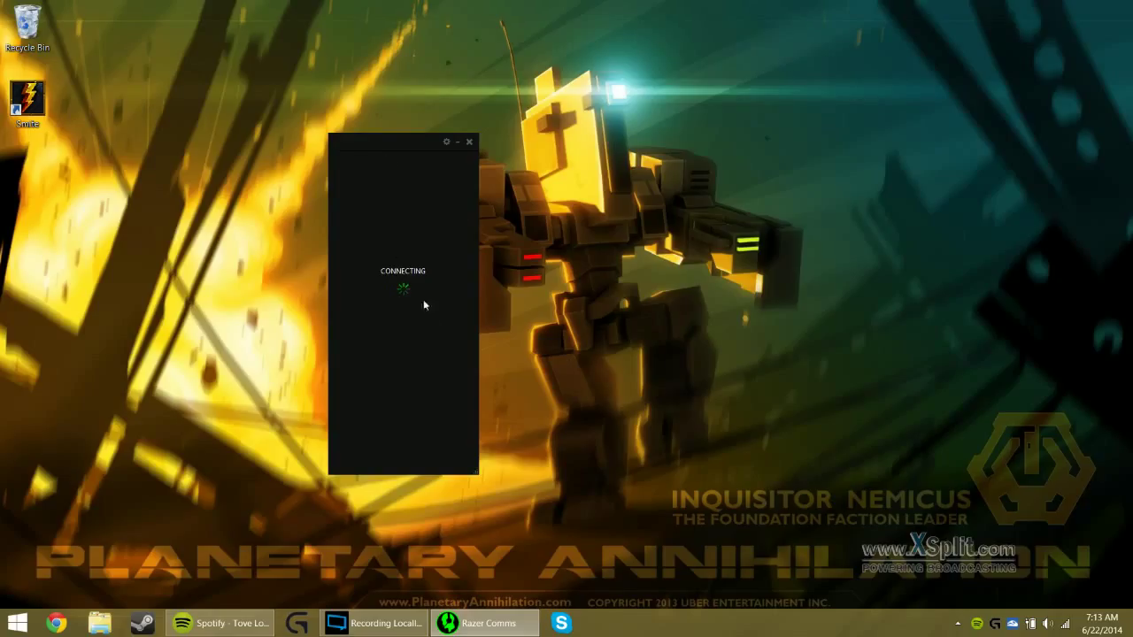
# - Remove the old Smite entry from the Razer Comms games list
pyautogui.click(460, 191)
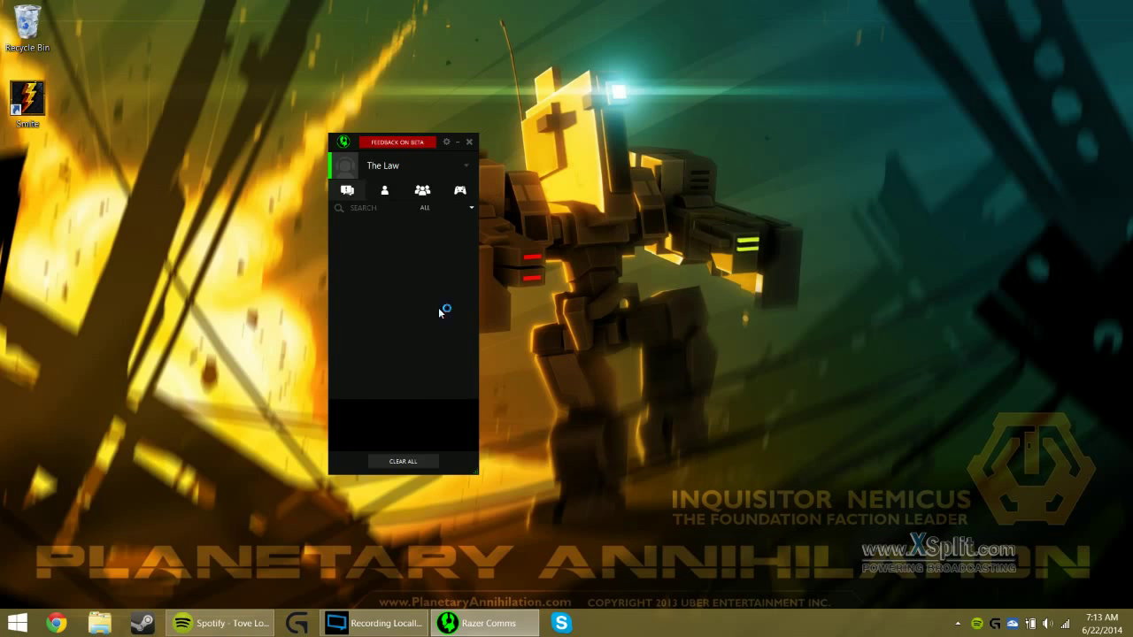
pyautogui.scroll(-5, 377, 372)
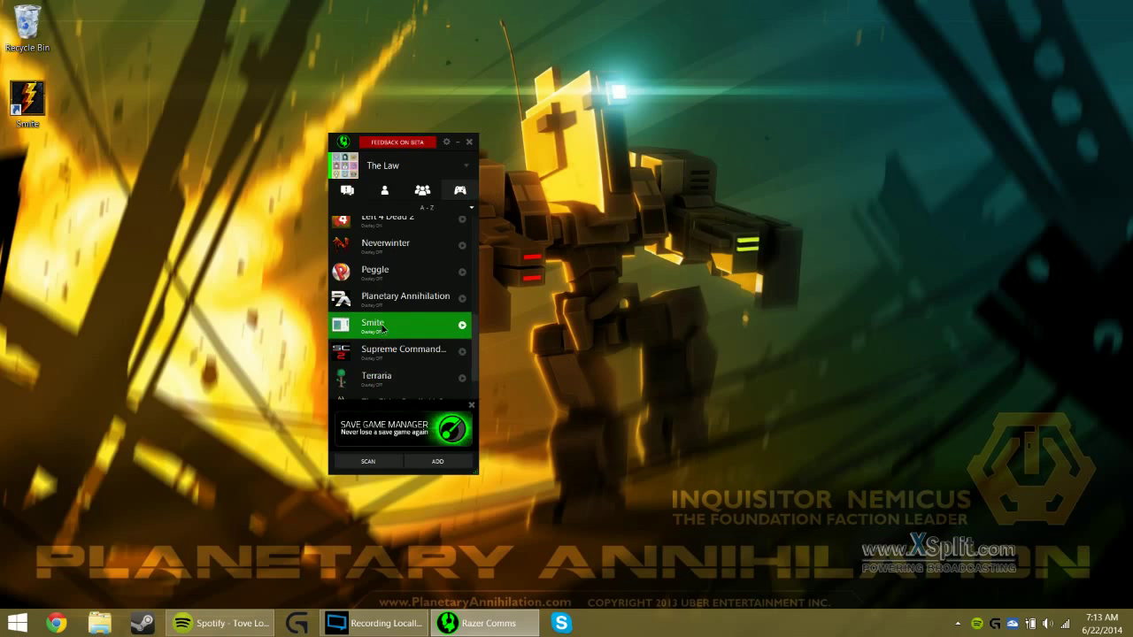
pyautogui.rightClick(382, 325)
pyautogui.click(407, 376)
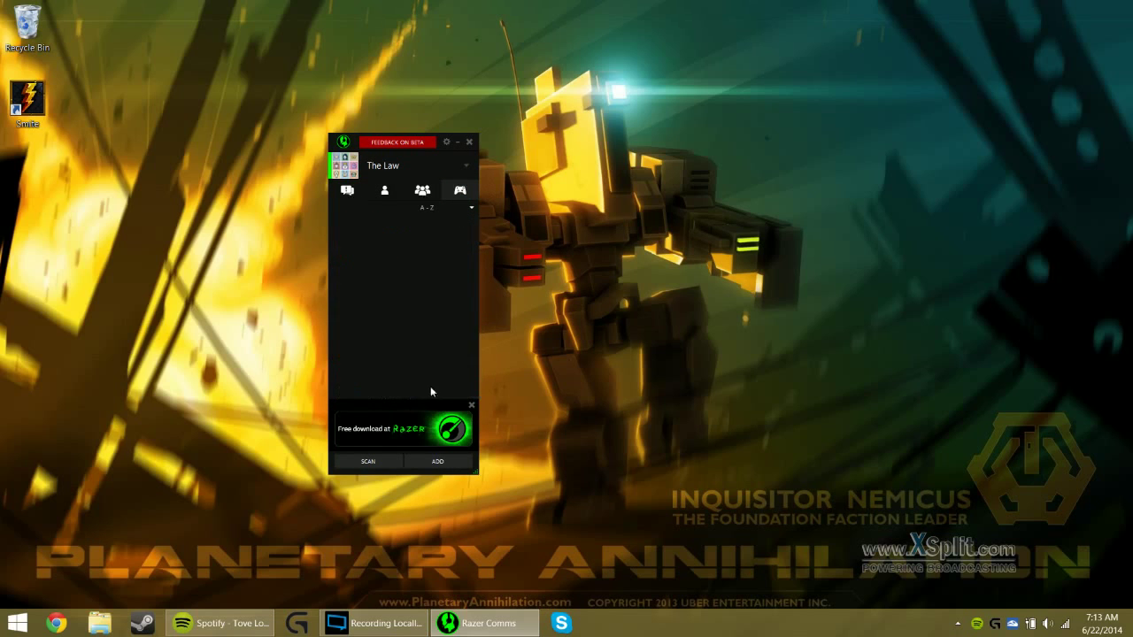
# - Add the desktop Smite shortcut as HiRezLauncherUI.exe and launch it, which opens Tribes Ascend
pyautogui.scroll(-5, 386, 339)
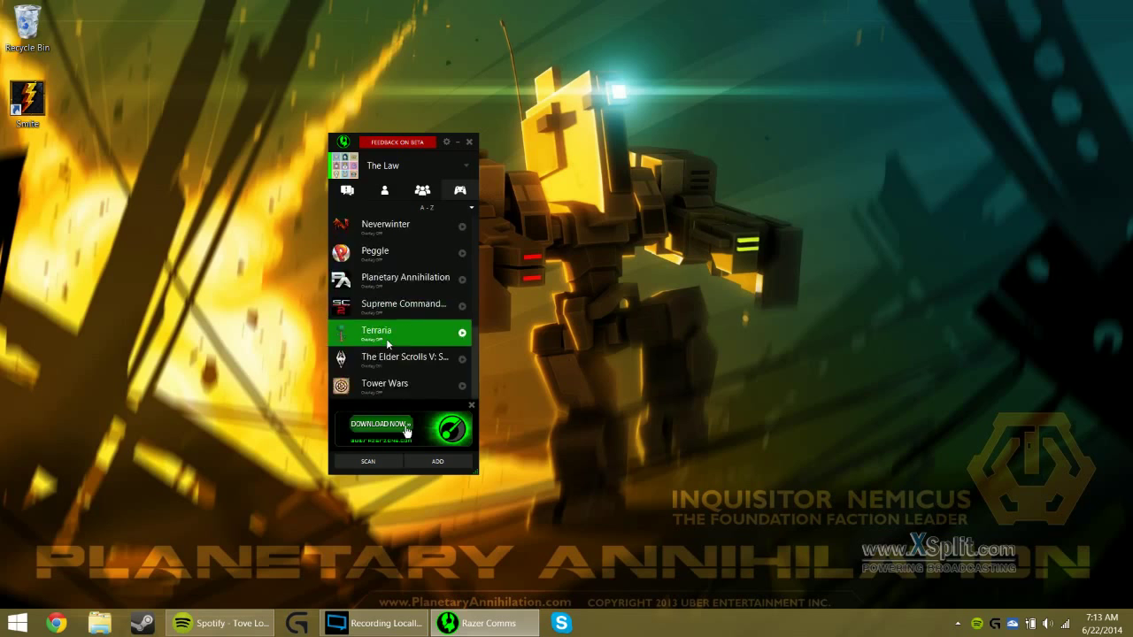
pyautogui.scroll(5, 390, 334)
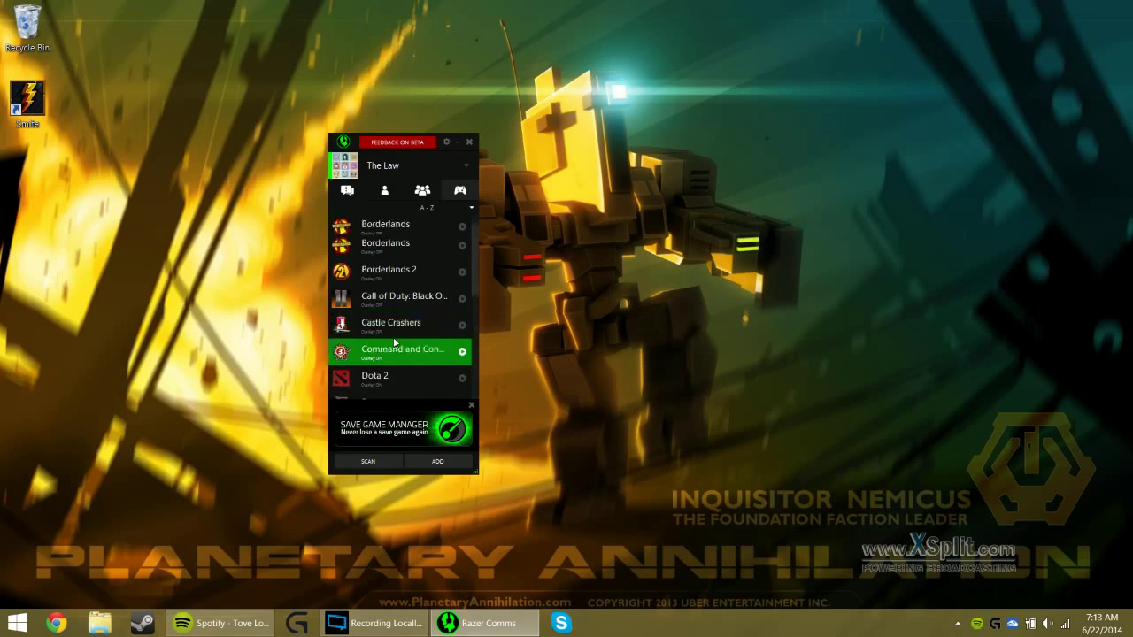
pyautogui.click(434, 461)
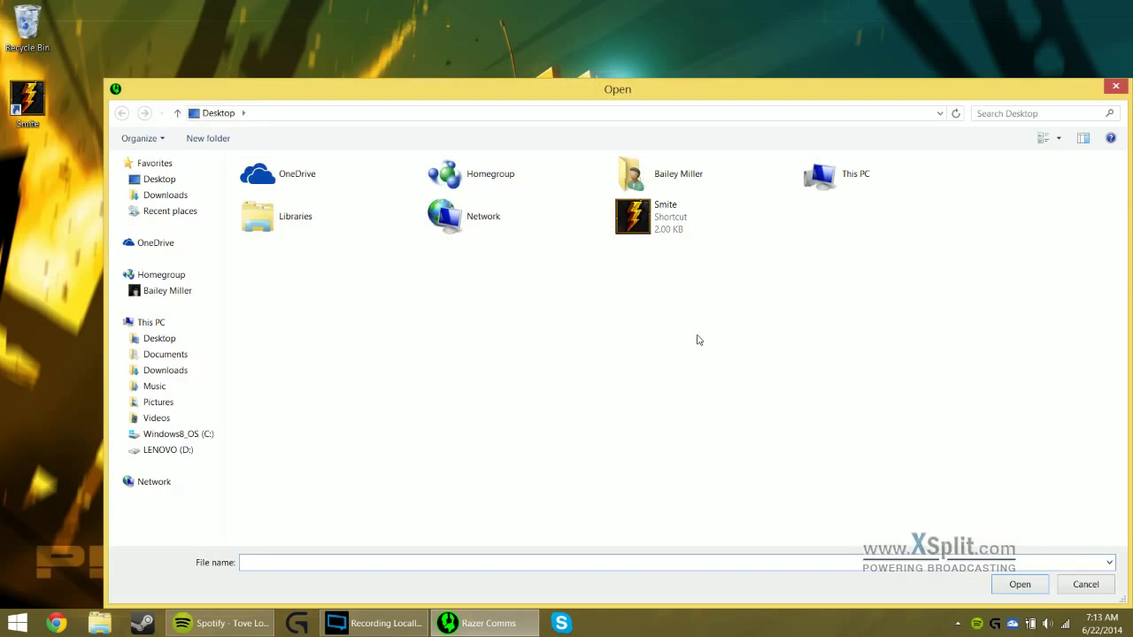
pyautogui.moveTo(605, 89)
pyautogui.mouseDown()
pyautogui.moveTo(530, 69)
pyautogui.moveTo(546, 64)
pyautogui.mouseUp()
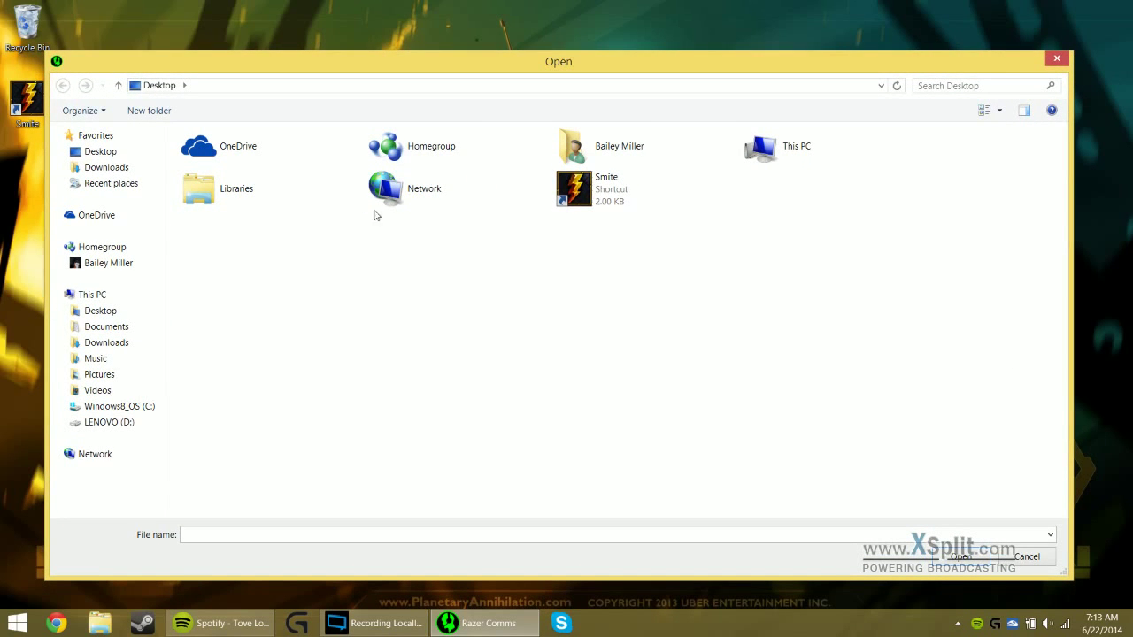
pyautogui.doubleClick(640, 200)
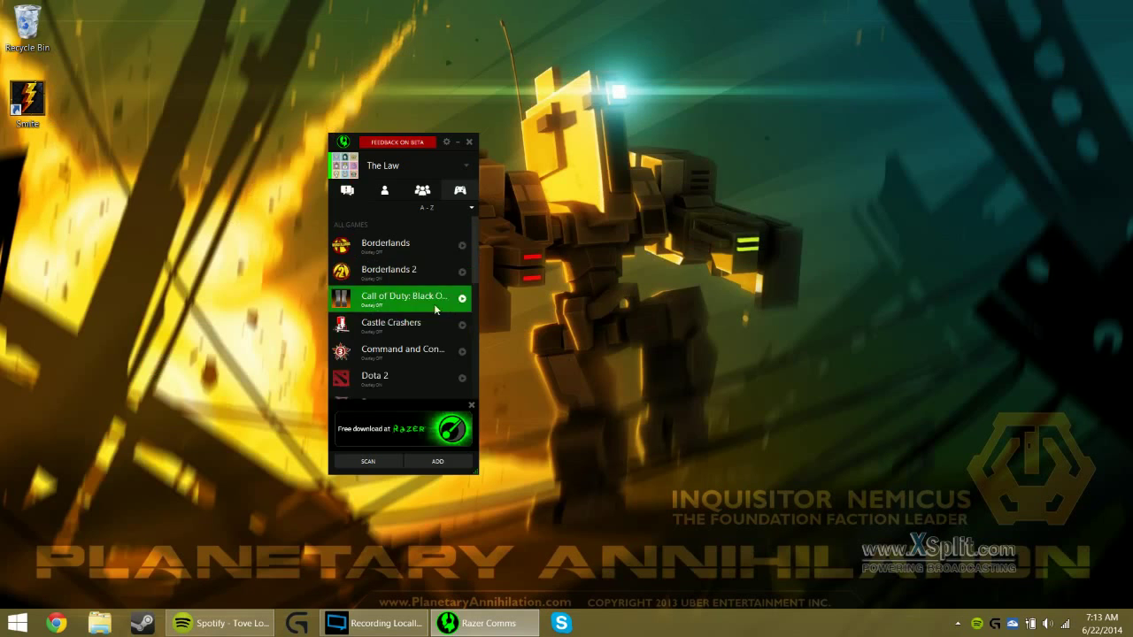
pyautogui.moveTo(476, 276); pyautogui.dragTo(476, 343)
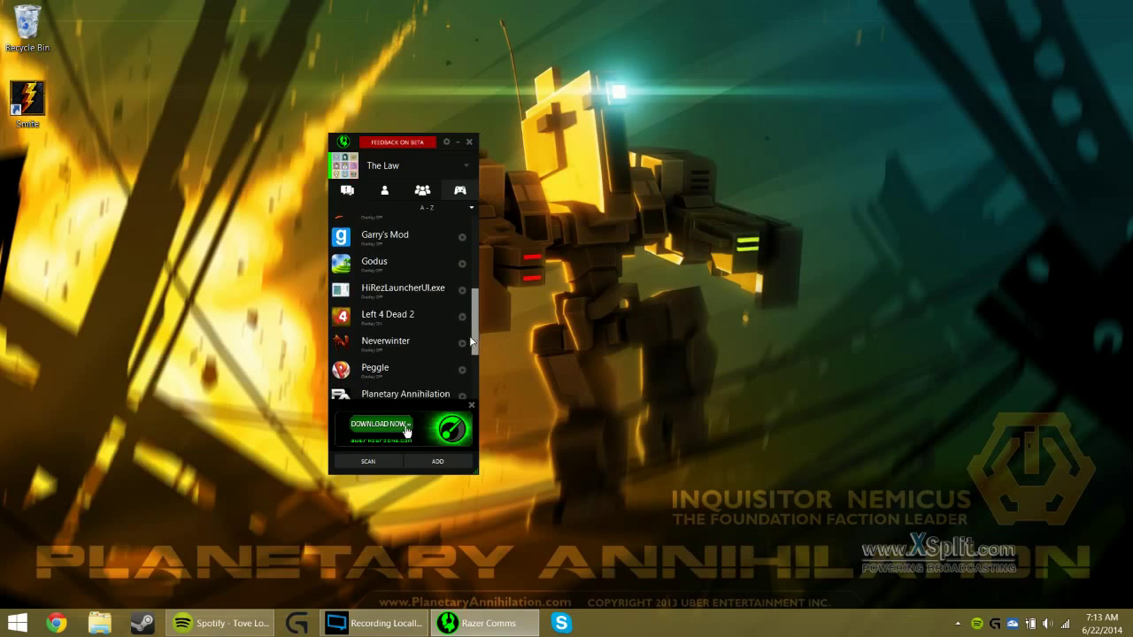
pyautogui.click(390, 294)
pyautogui.doubleClick(390, 294)
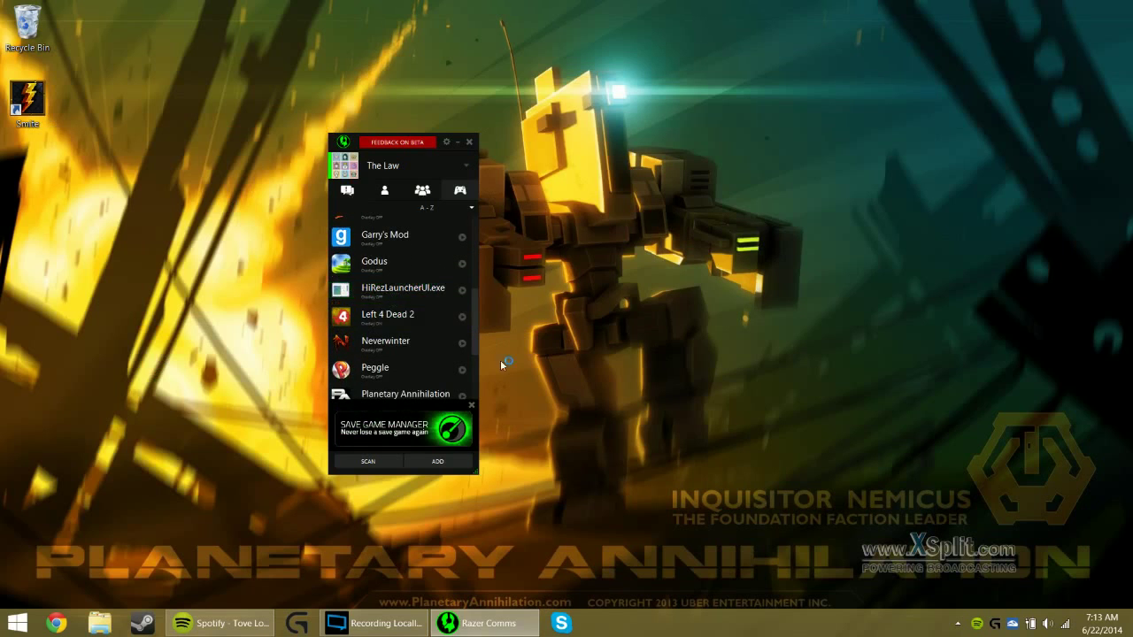
# - Dismiss both upgrade notices and close the Tribes Ascend launcher
pyautogui.click(678, 382)
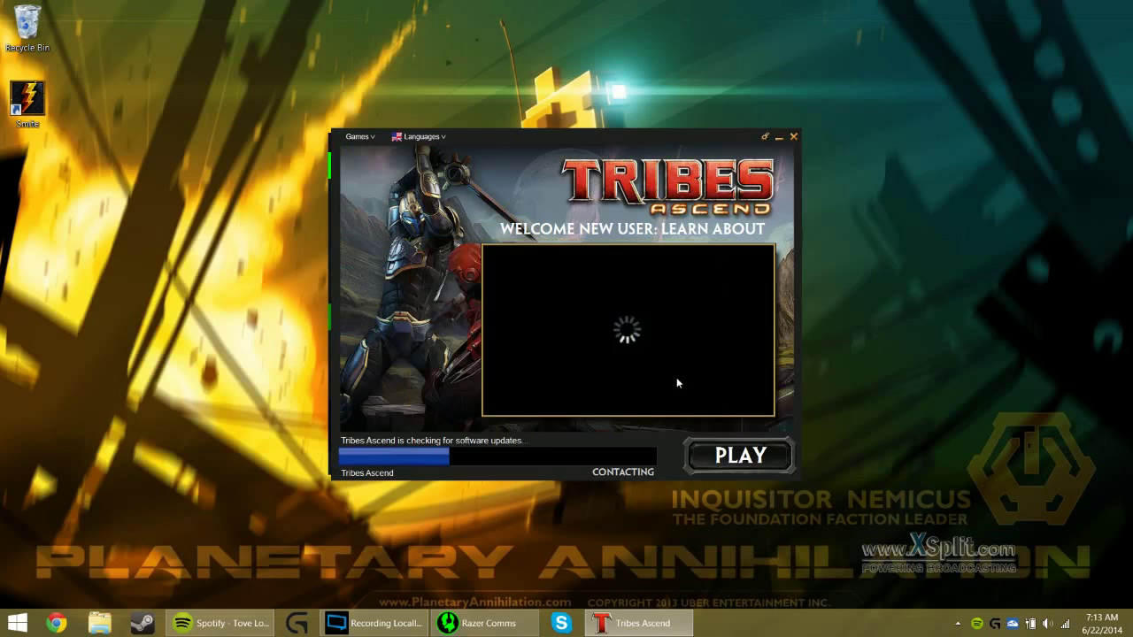
pyautogui.click(688, 362)
pyautogui.click(794, 137)
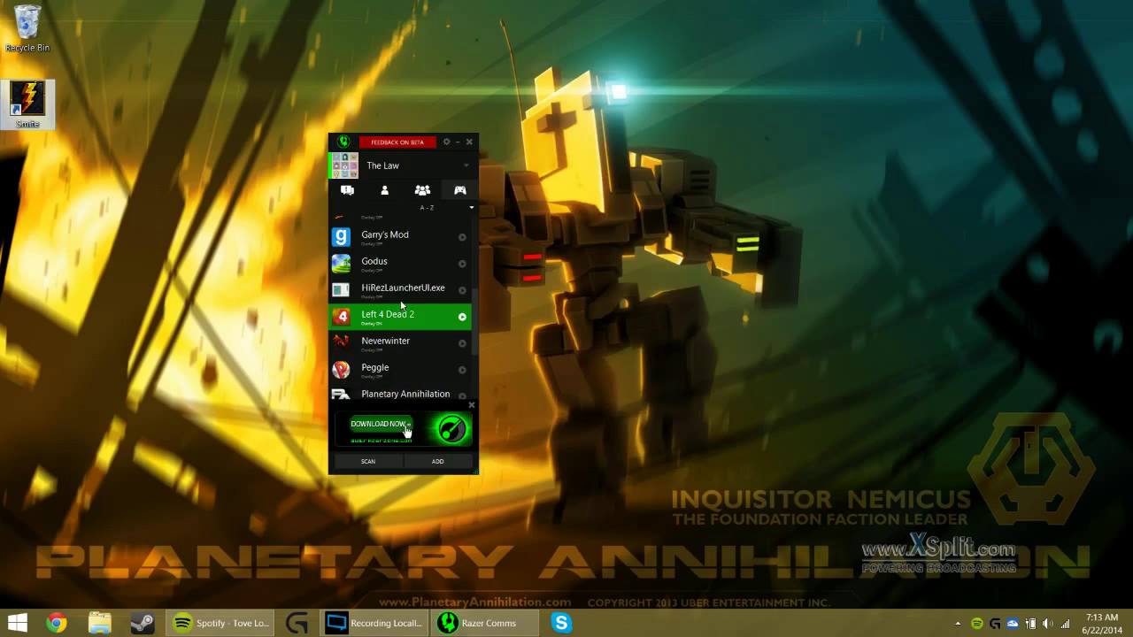
# - Find the HiRezLauncherUI.exe entry in the games list and open its options
pyautogui.scroll(-1, 479, 328)
pyautogui.moveTo(479, 328)
pyautogui.mouseDown()
pyautogui.moveTo(478, 348)
pyautogui.moveTo(477, 307)
pyautogui.moveTo(476, 358)
pyautogui.moveTo(471, 245)
pyautogui.moveTo(469, 293)
pyautogui.mouseUp()
pyautogui.click(405, 344)
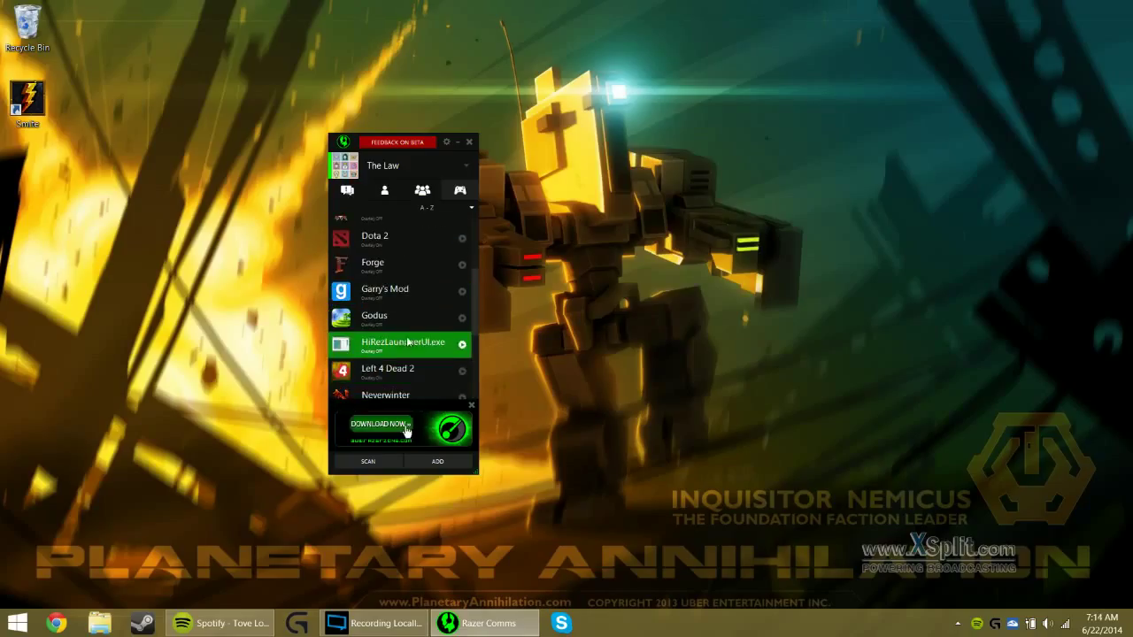
pyautogui.rightClick(405, 343)
# - Give the HiRezLauncherUI.exe entry the launch parameters game=300 product=17
pyautogui.click(449, 368)
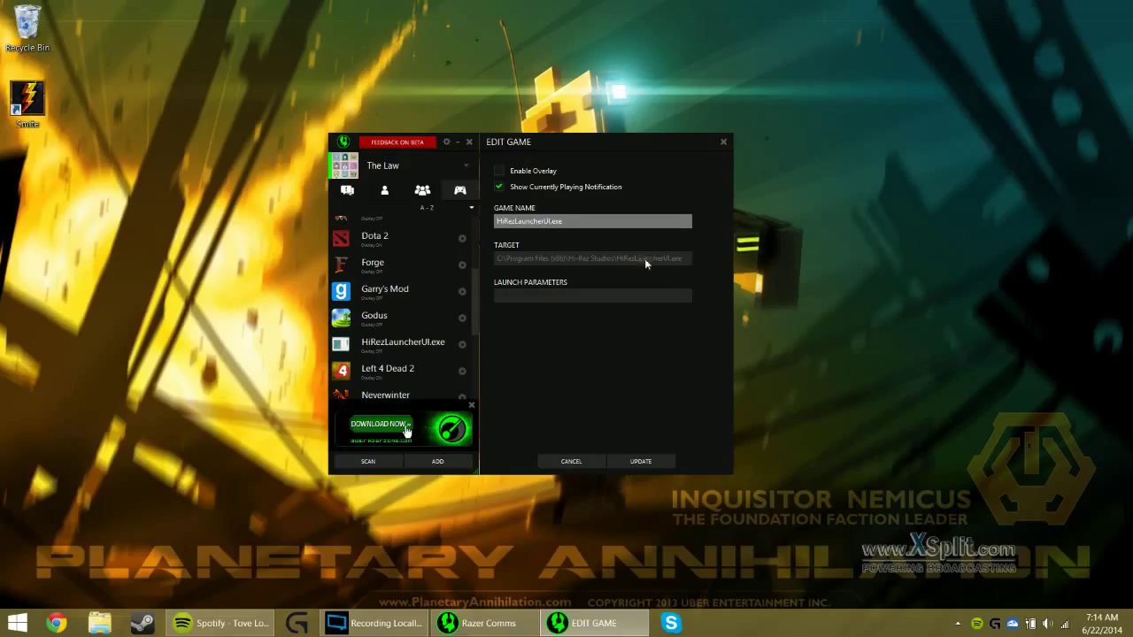
pyautogui.click(593, 295)
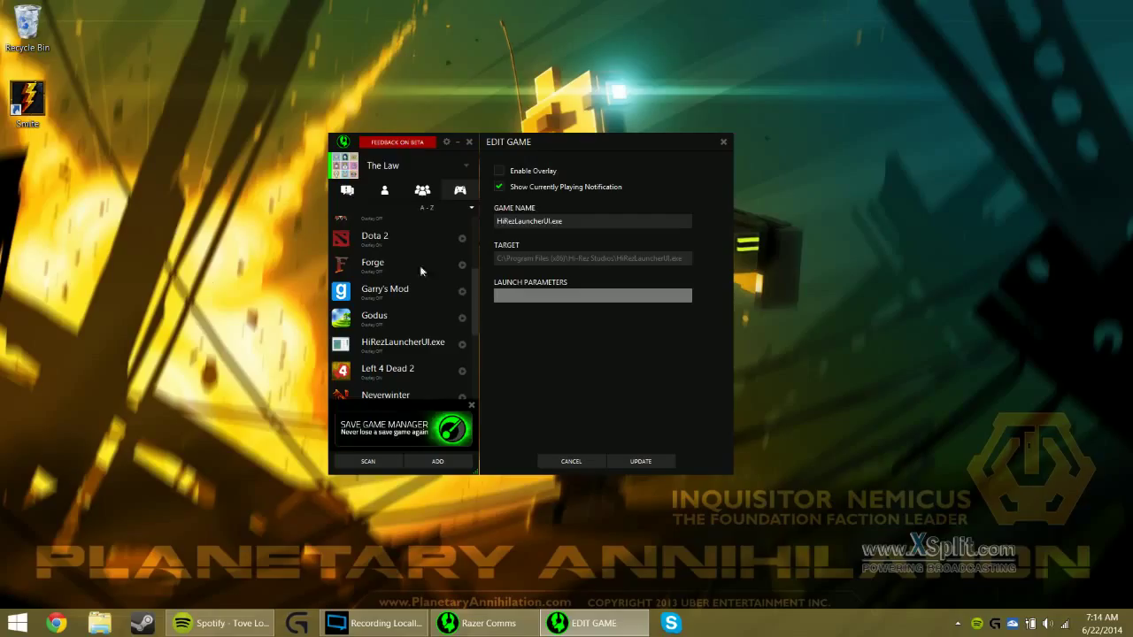
pyautogui.write('game=300 product=17')
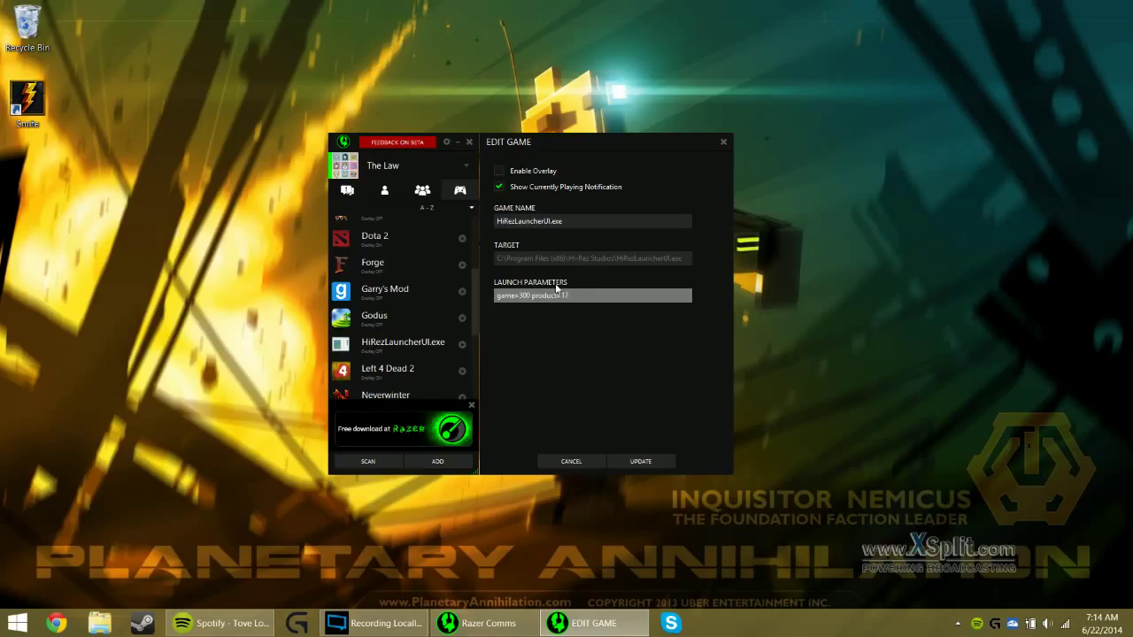
pyautogui.click(640, 461)
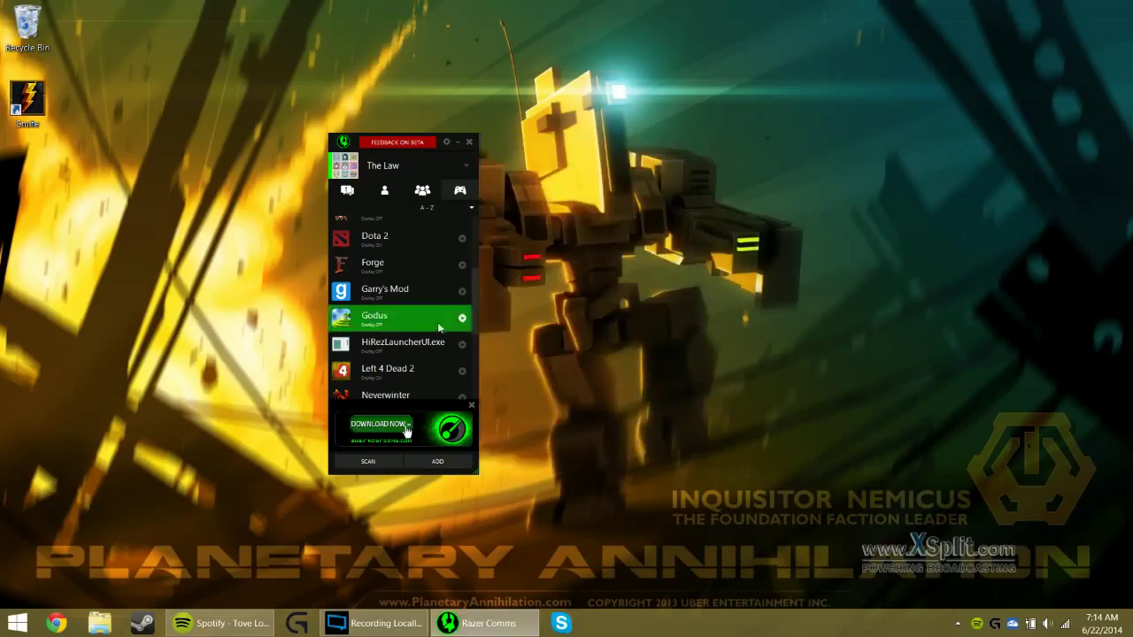
# - Rename the HiRezLauncherUI.exe game entry to Smite
pyautogui.rightClick(426, 344)
pyautogui.click(462, 368)
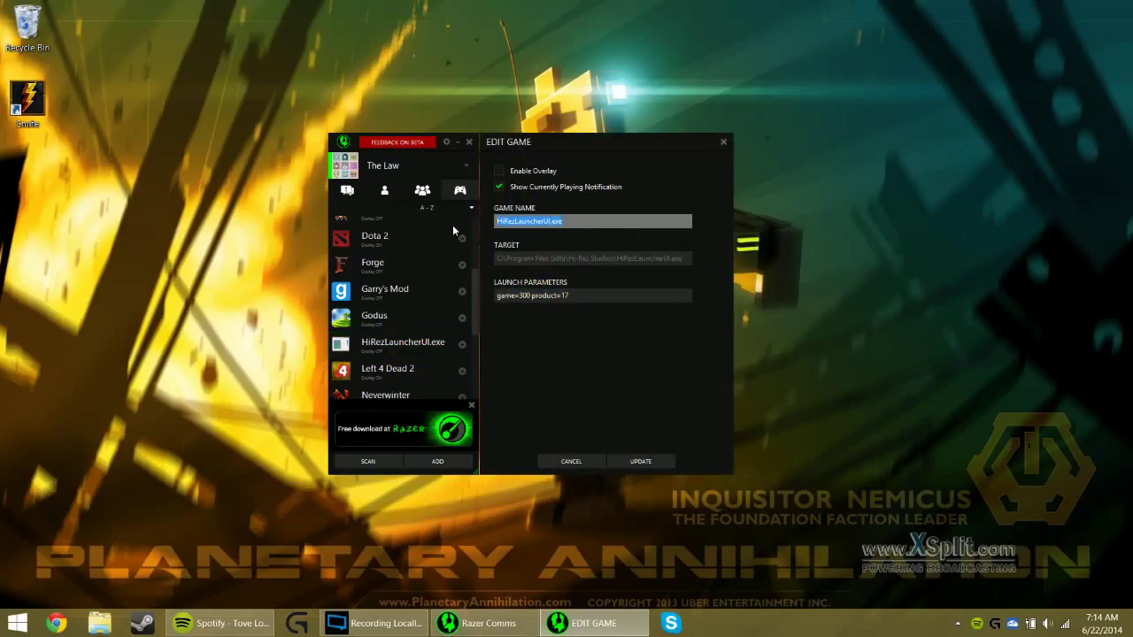
pyautogui.write('Smite')
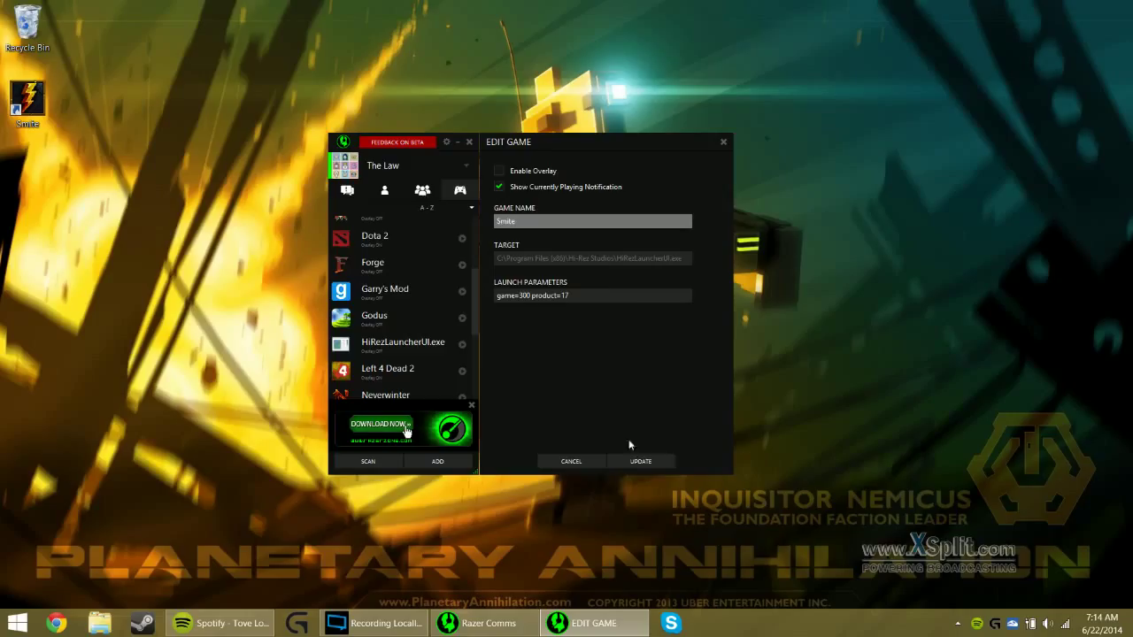
pyautogui.click(640, 461)
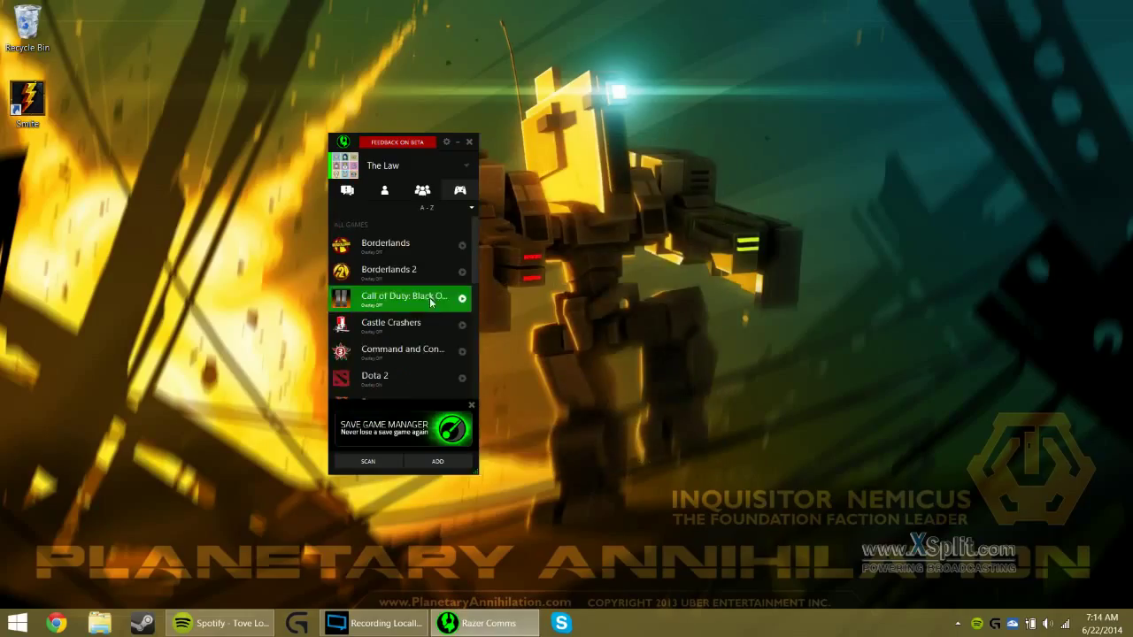
# - Launch the Smite entry to confirm the Smite splash appears, then close the game and dismiss its error
pyautogui.moveTo(475, 266); pyautogui.dragTo(477, 368)
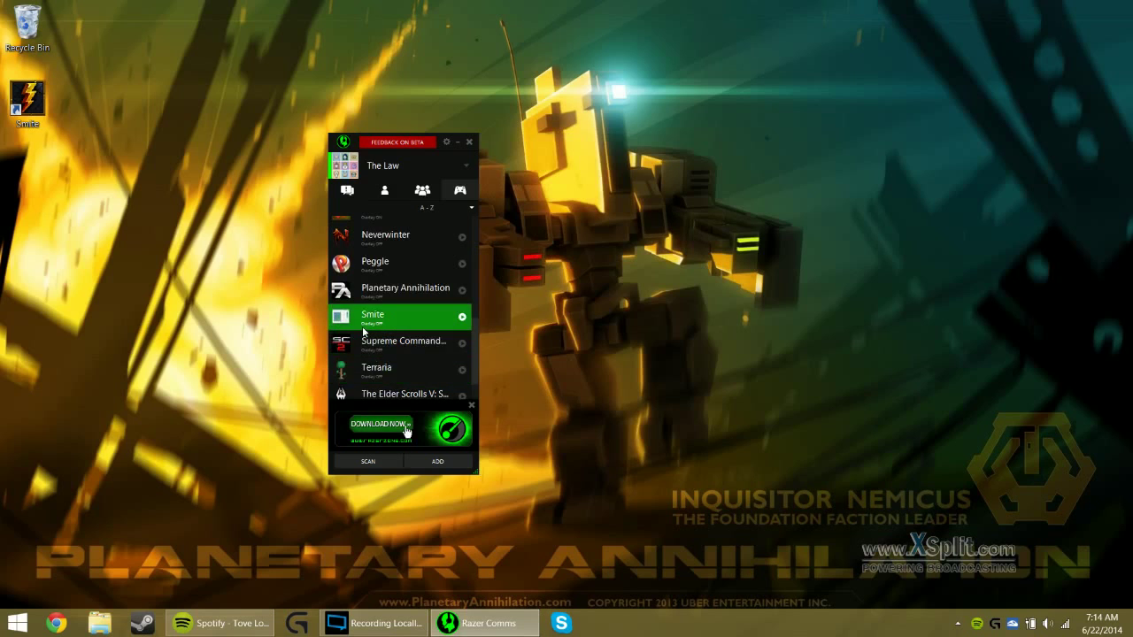
pyautogui.doubleClick(364, 330)
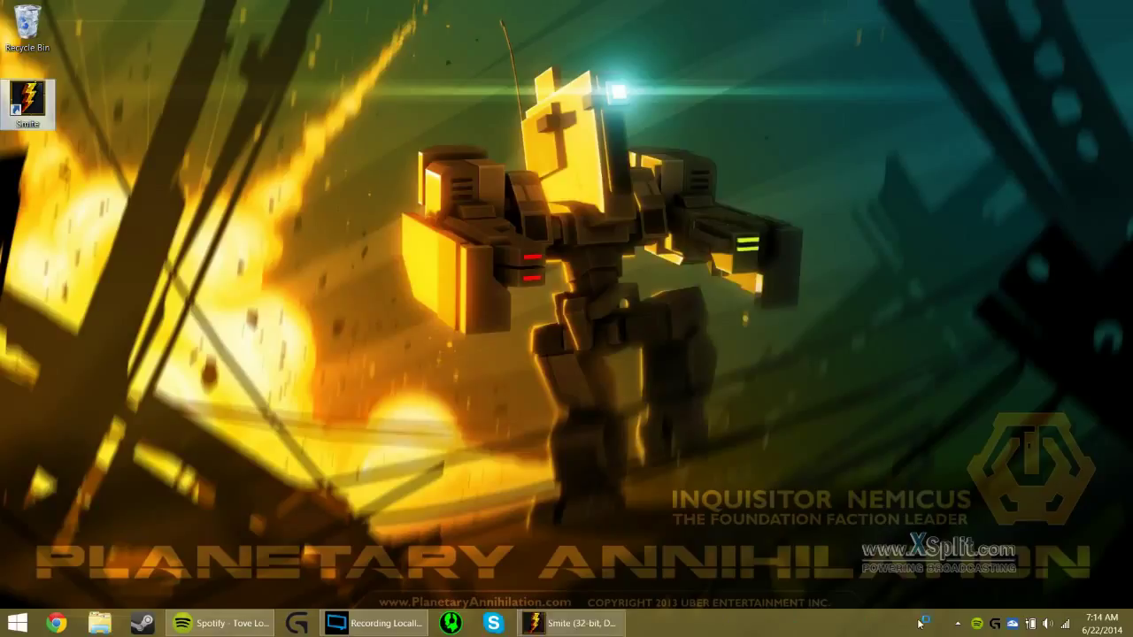
pyautogui.rightClick(566, 623)
pyautogui.click(557, 585)
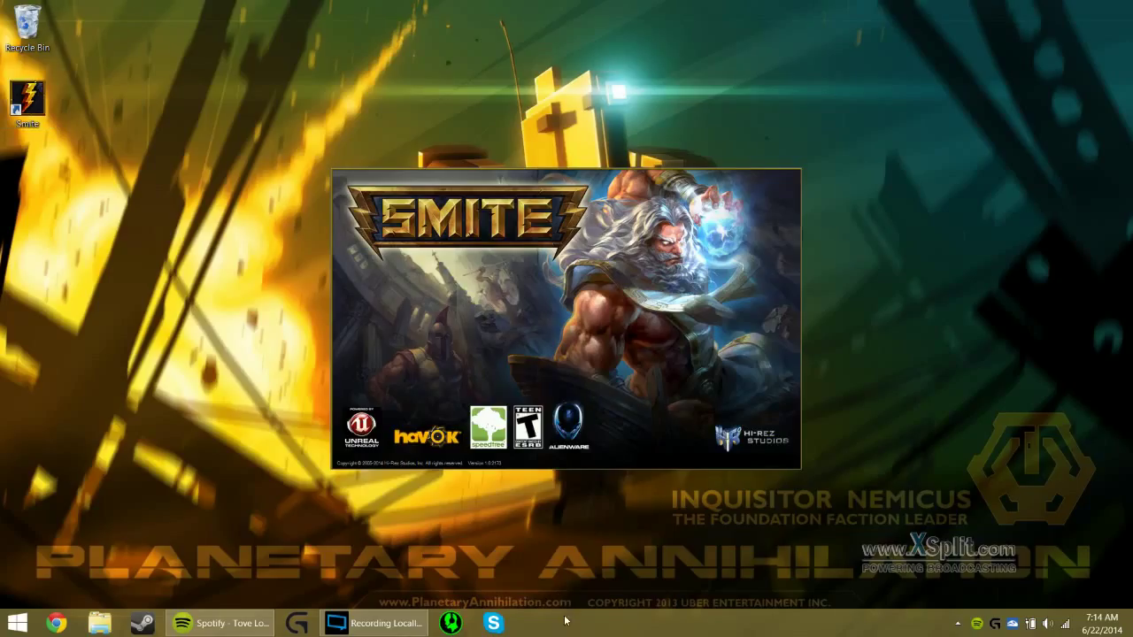
pyautogui.click(677, 362)
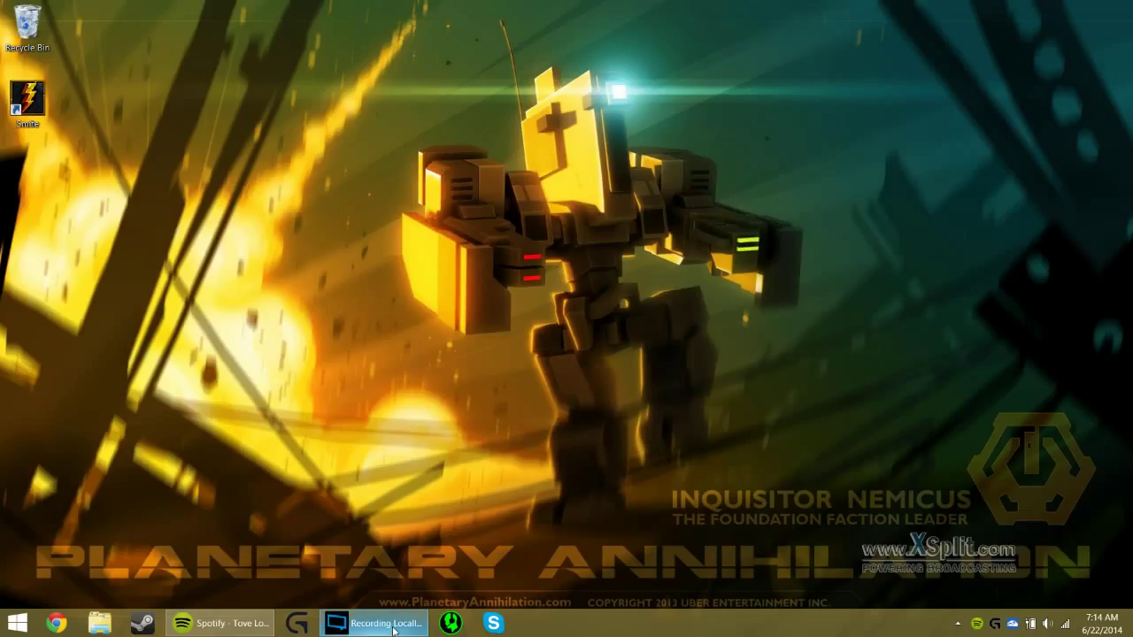
# - Restore the XSplit Broadcaster recording window from the Recording Locally taskbar button
pyautogui.moveTo(393, 631)
pyautogui.click(389, 568)
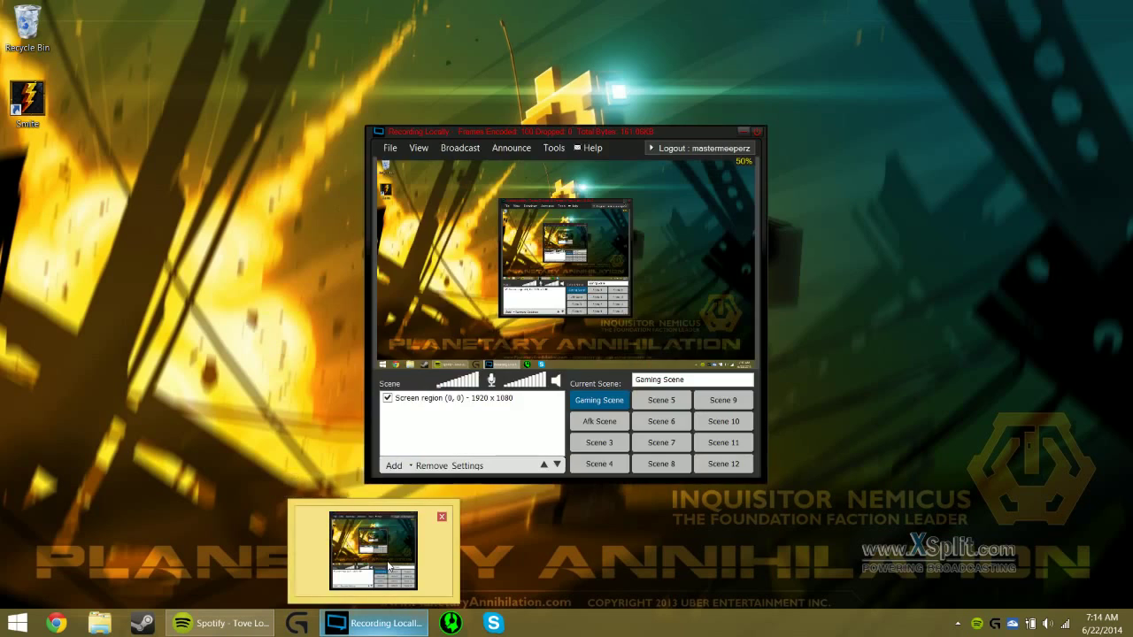
pyautogui.click(408, 564)
pyautogui.click(390, 614)
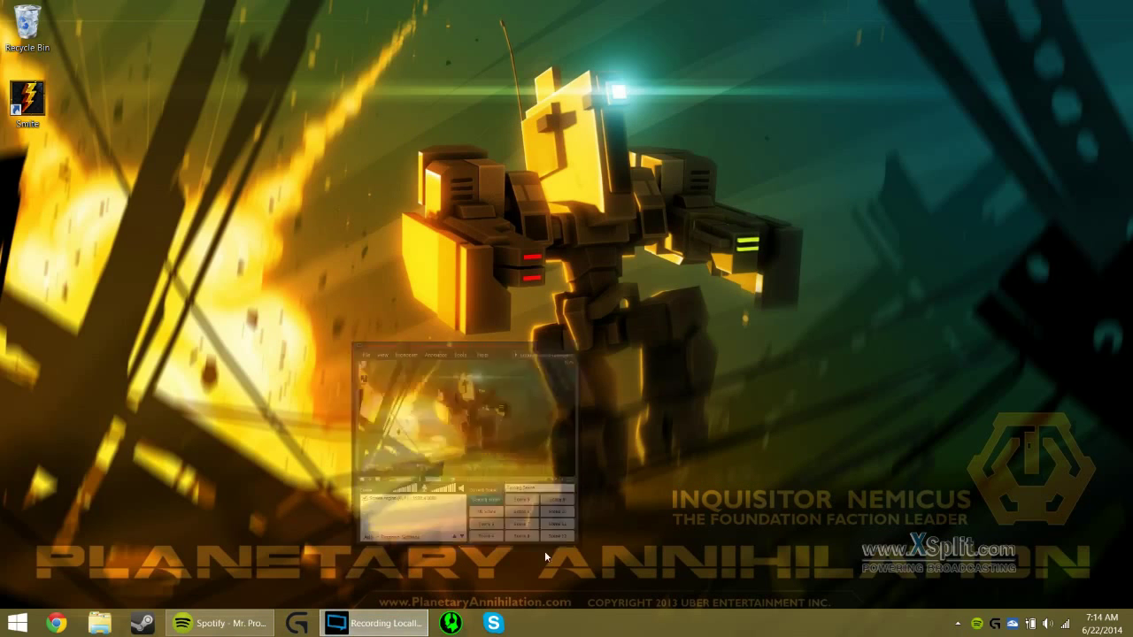